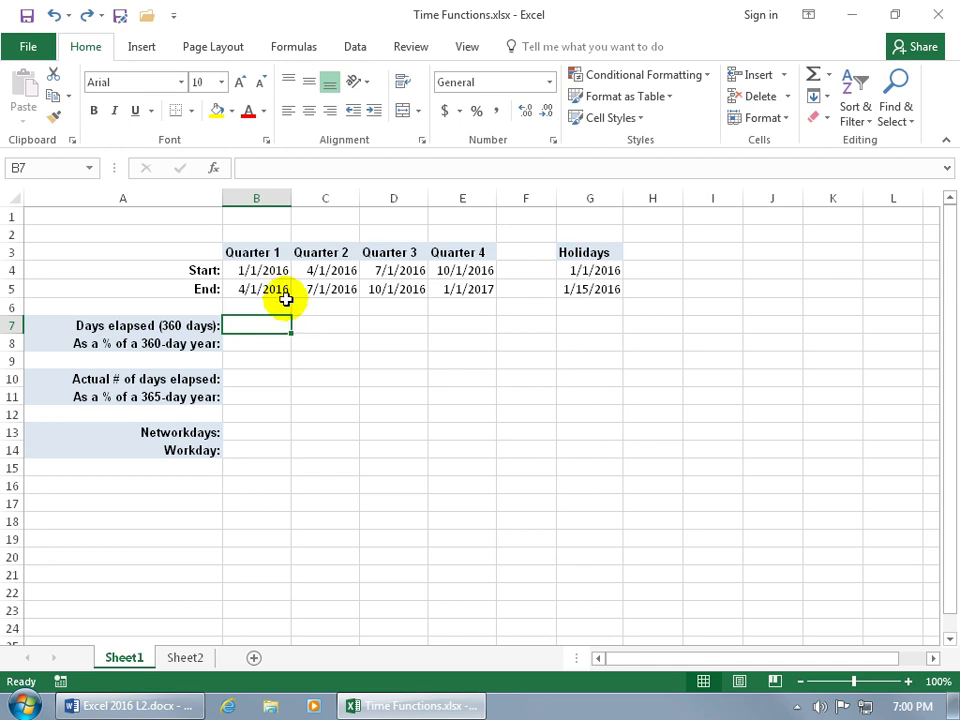
Calculate Quarter 1's days elapsed on a 360-day basis in B7 with DAYS360, using start date B4 and end date B5
left_click(272, 269)
left_click(273, 288)
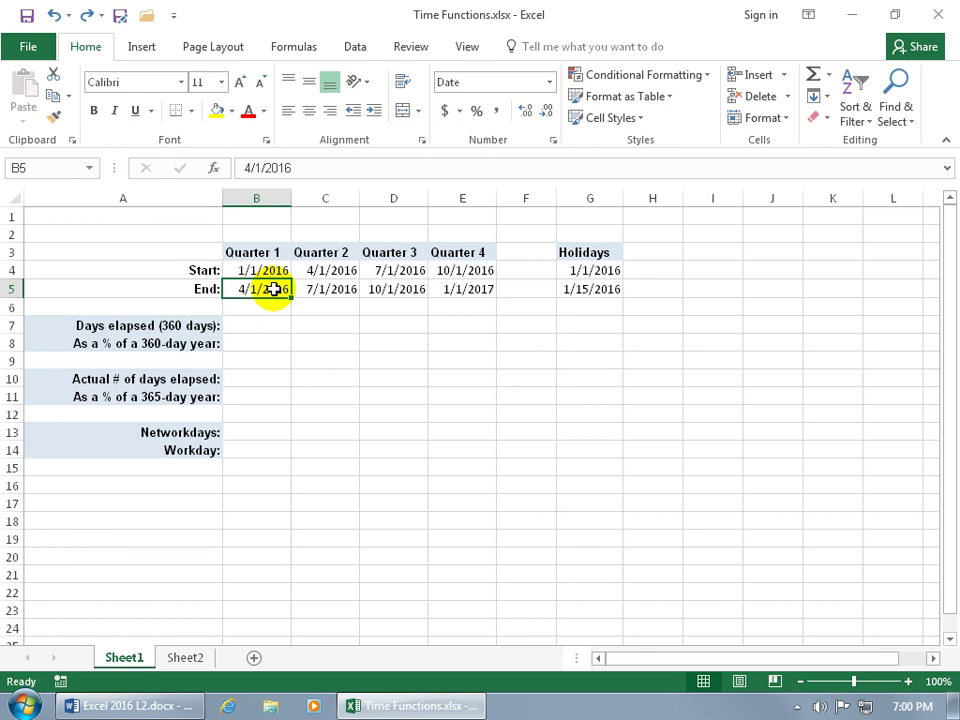
left_click(261, 324)
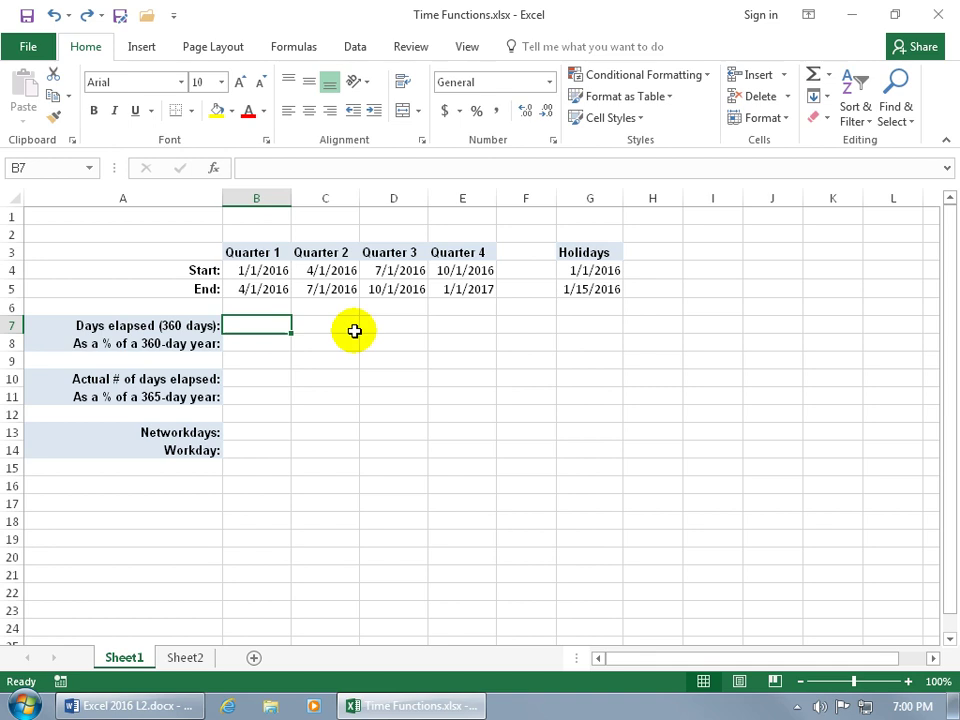
type("=days")
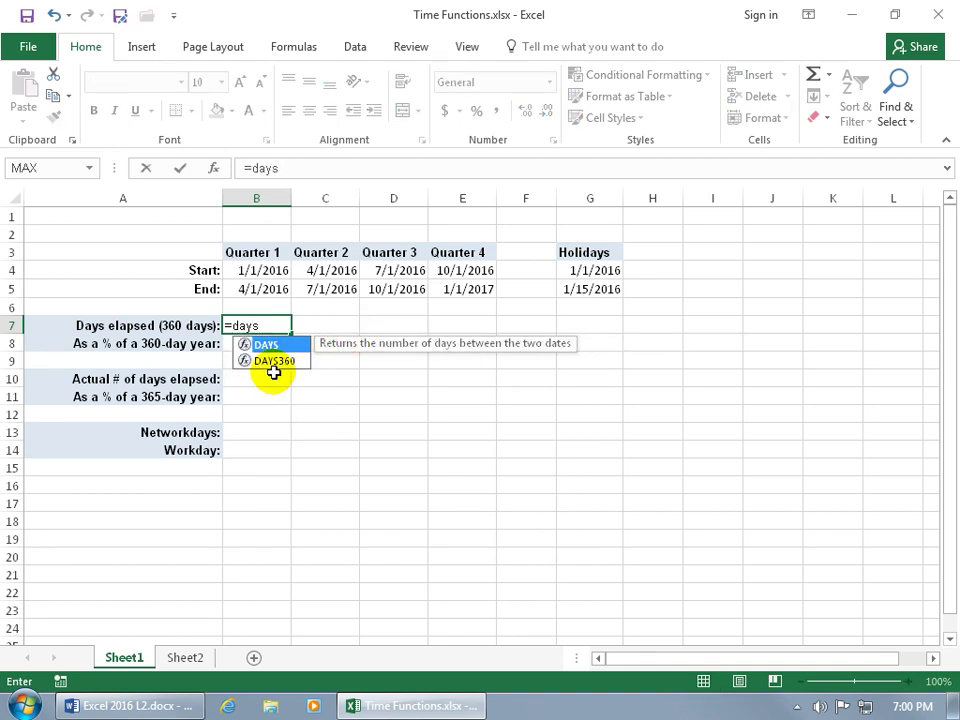
key("Down")
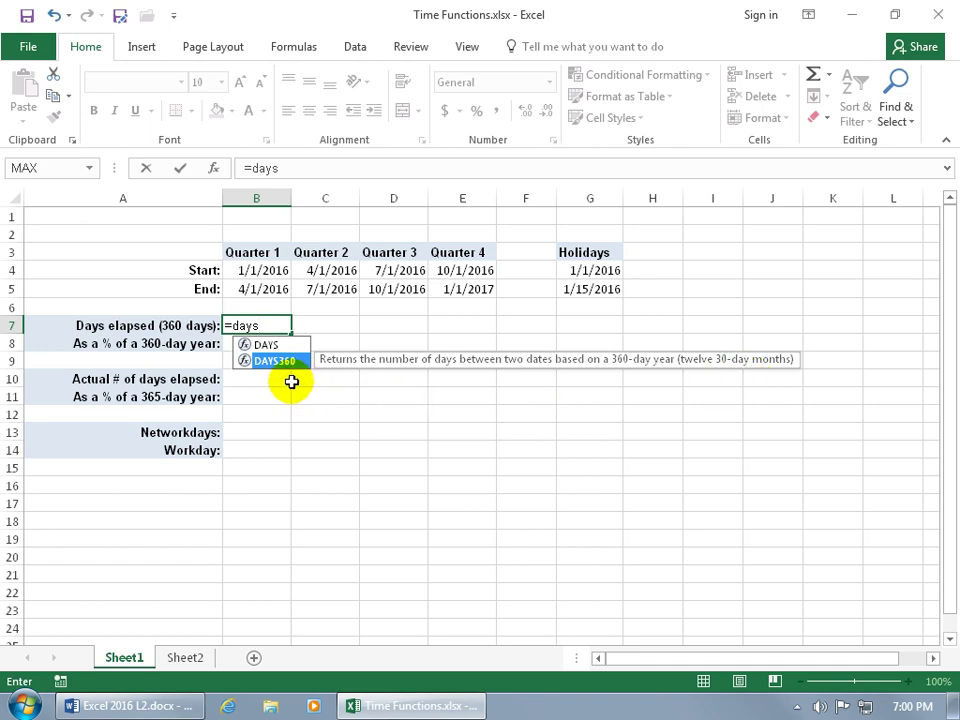
key("Tab")
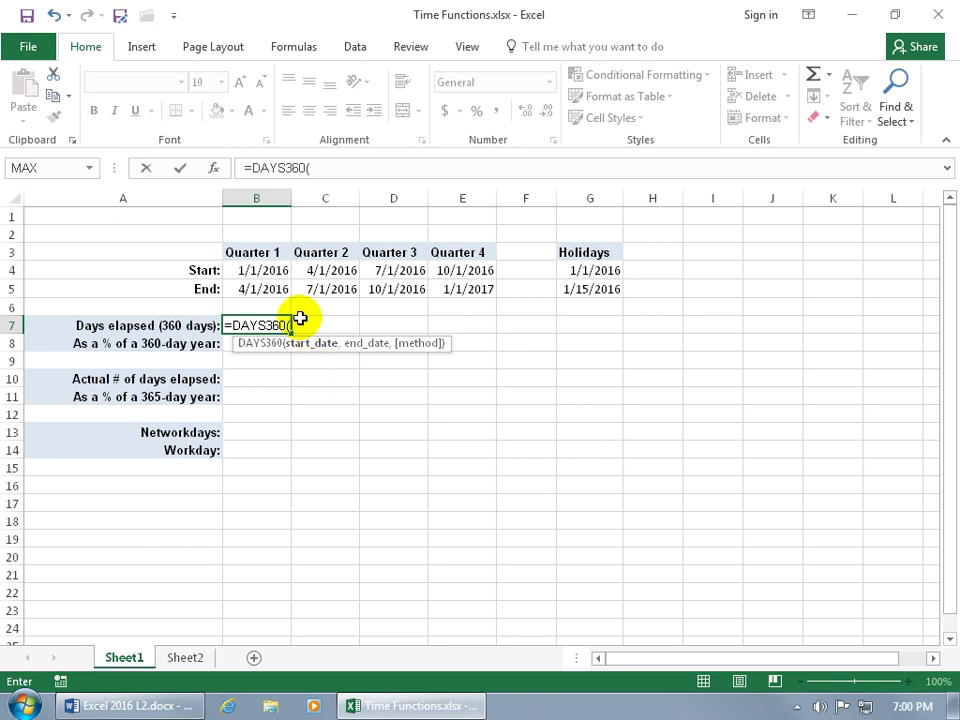
left_click(264, 270)
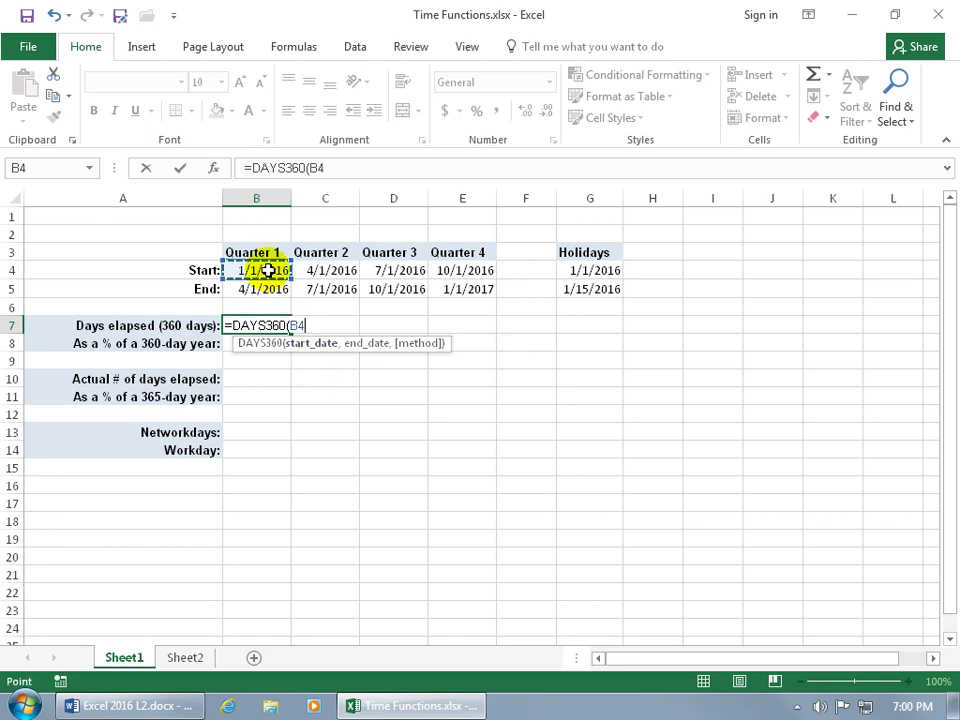
type(",")
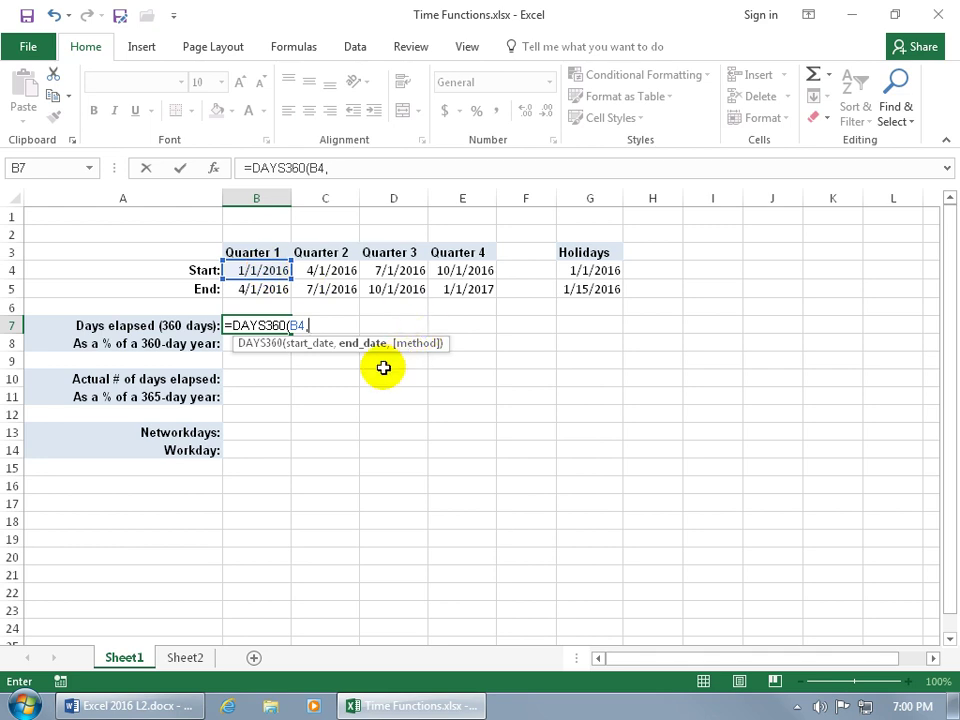
left_click(272, 289)
type(",")
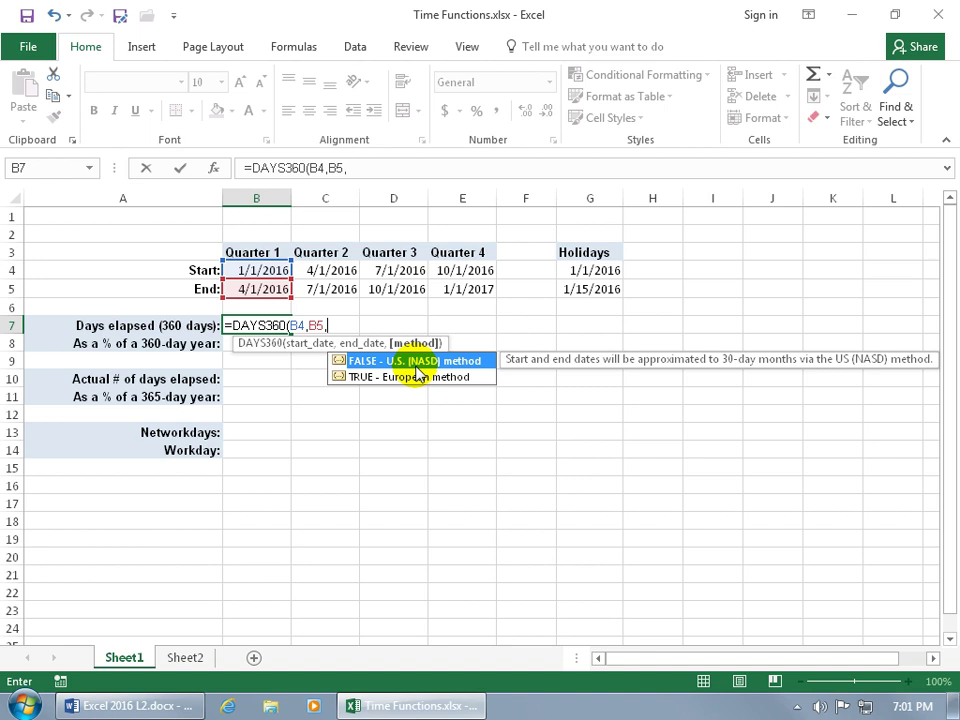
key("BackSpace")
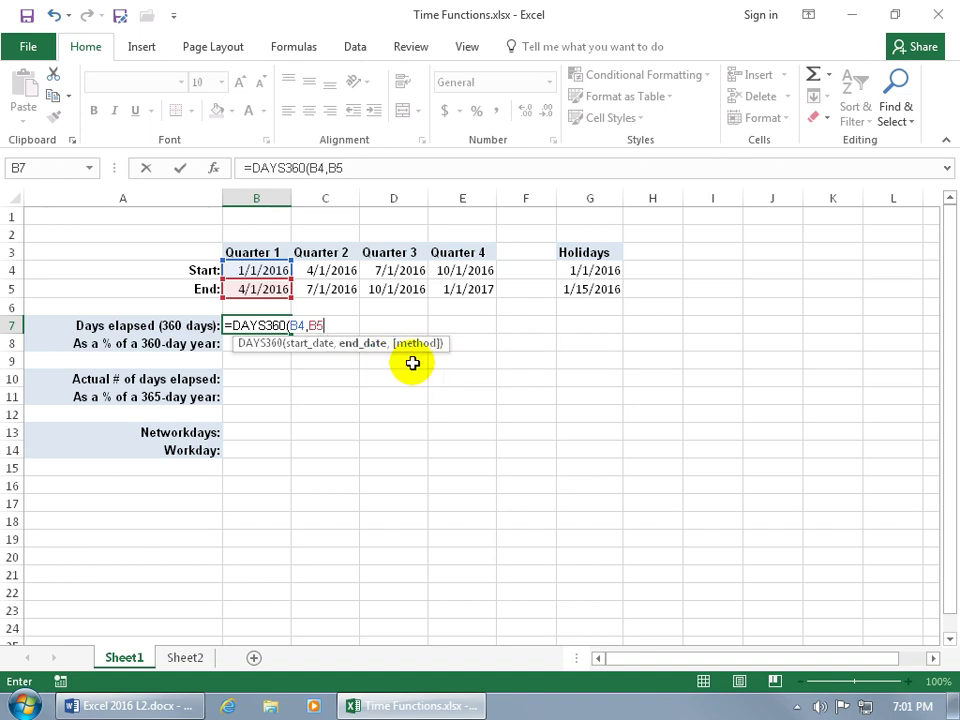
key("Return")
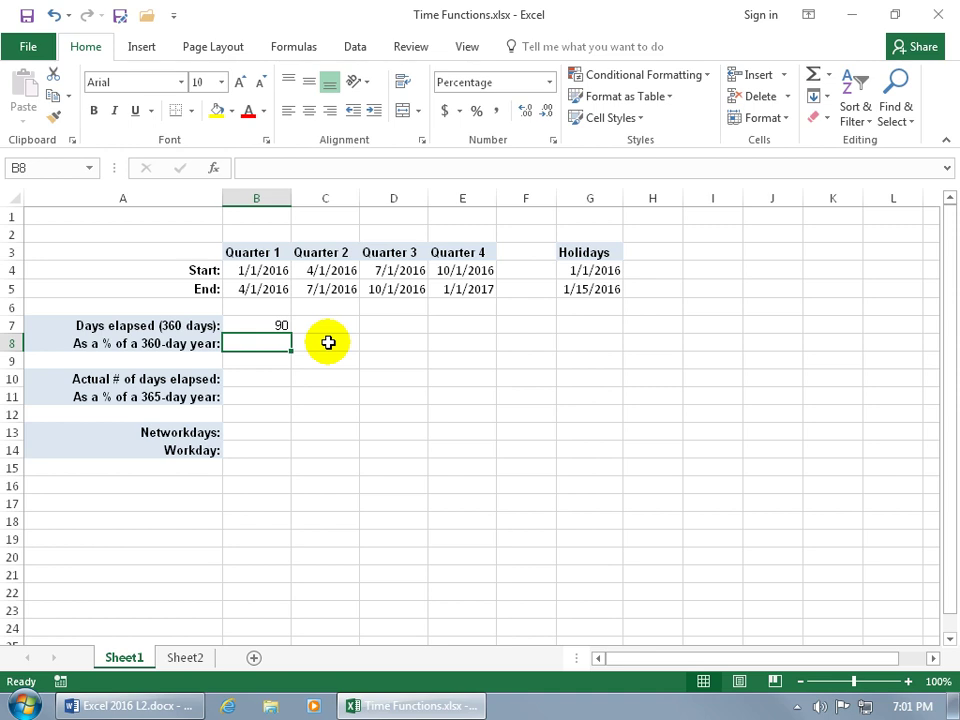
Calculate Quarter 1's share of a 360-day year in B8 by dividing B7 by 360
type("=")
left_click(281, 322)
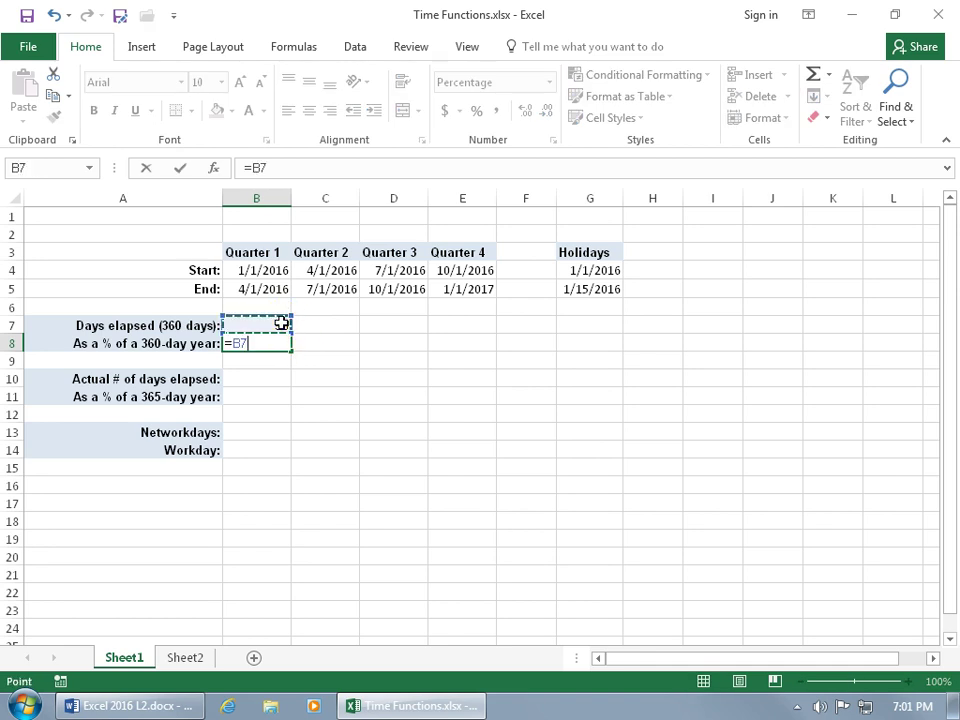
type("/")
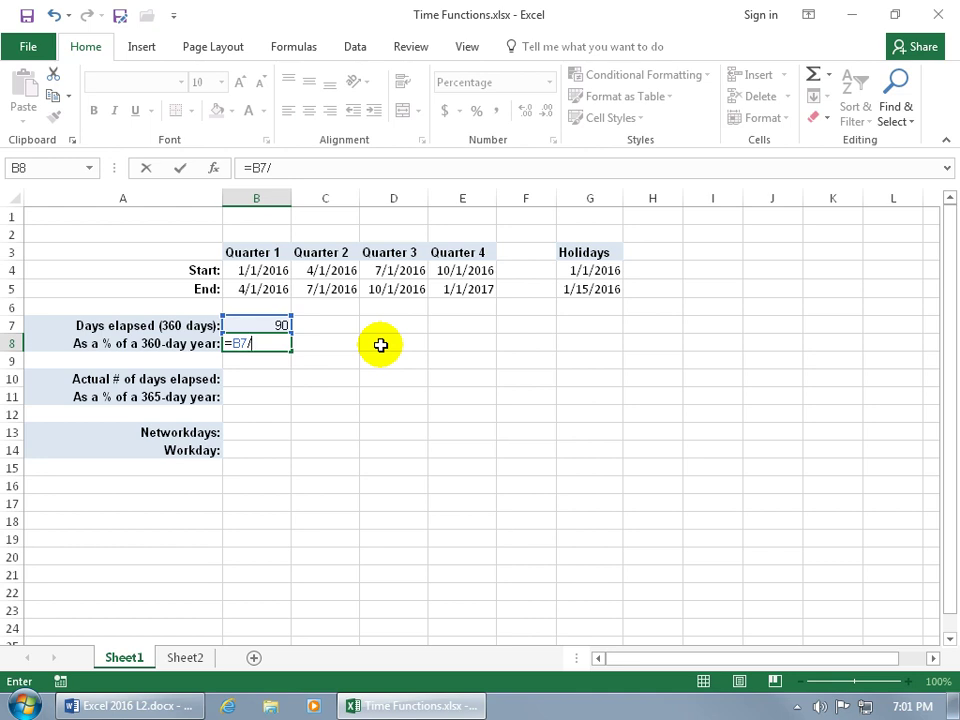
type("360")
key("Return")
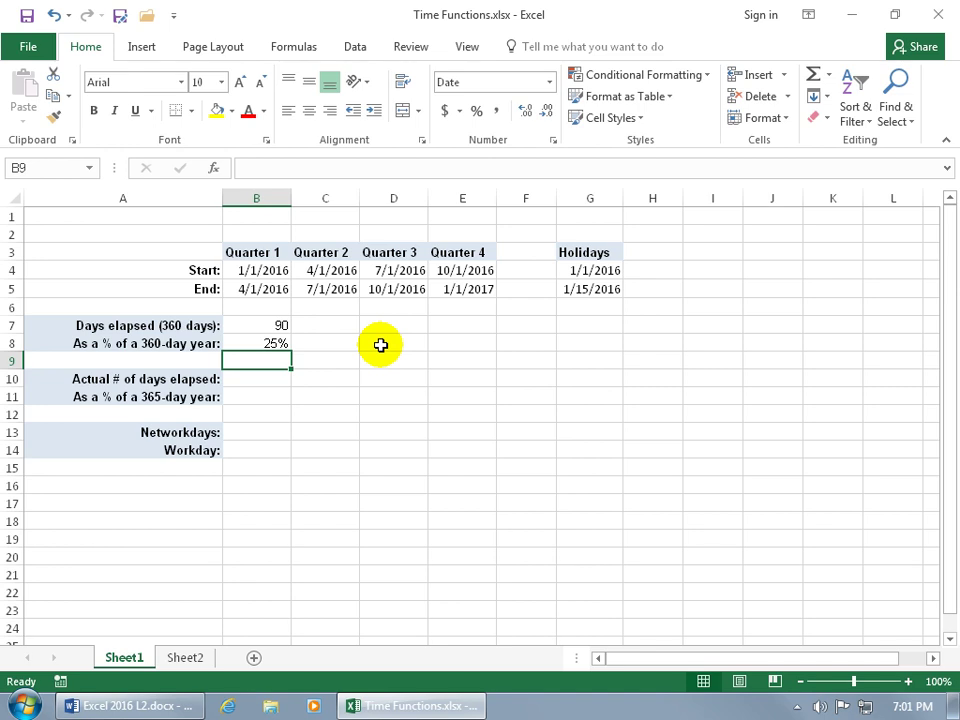
left_click(274, 344)
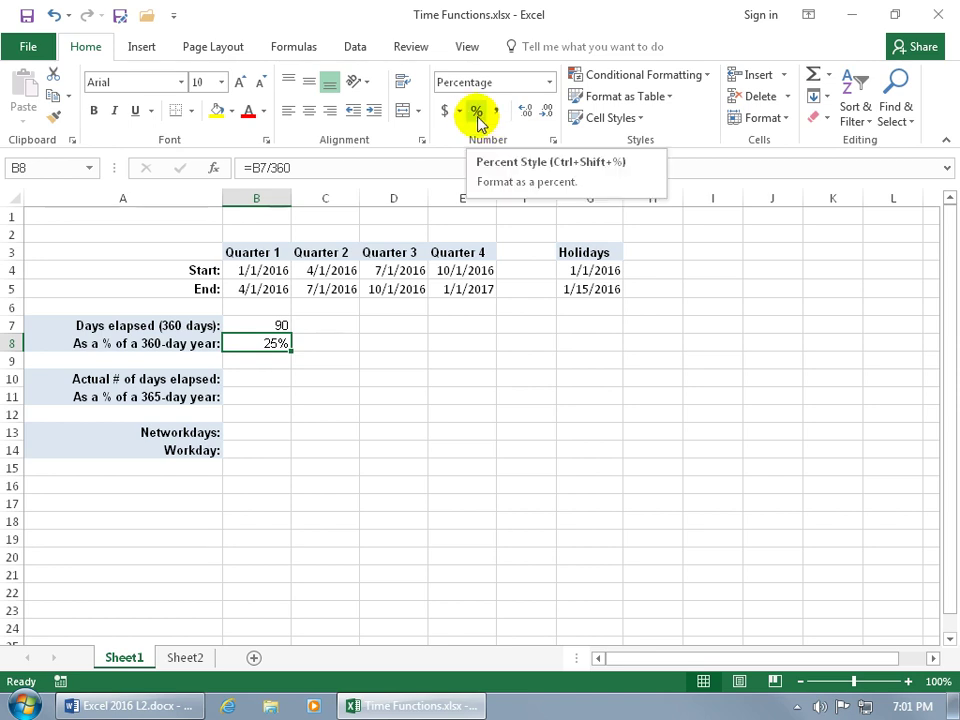
Fill the Quarter 1 formulas in B7:B8 across to Quarter 4 in column E
left_click_drag(277, 324, 272, 343)
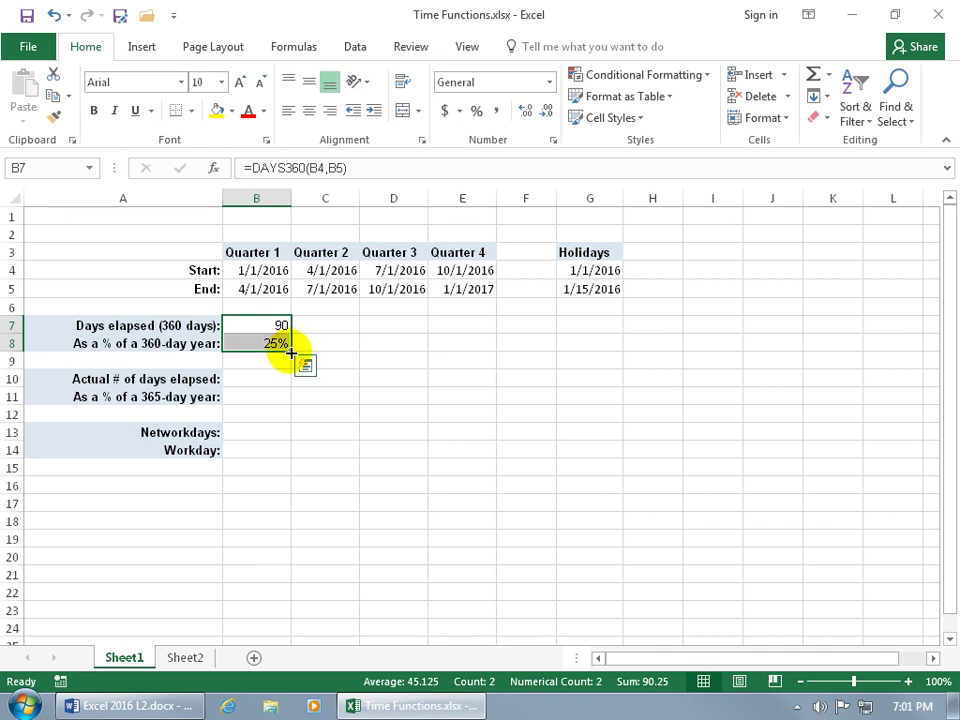
left_click_drag(291, 352, 474, 366)
left_click(473, 365)
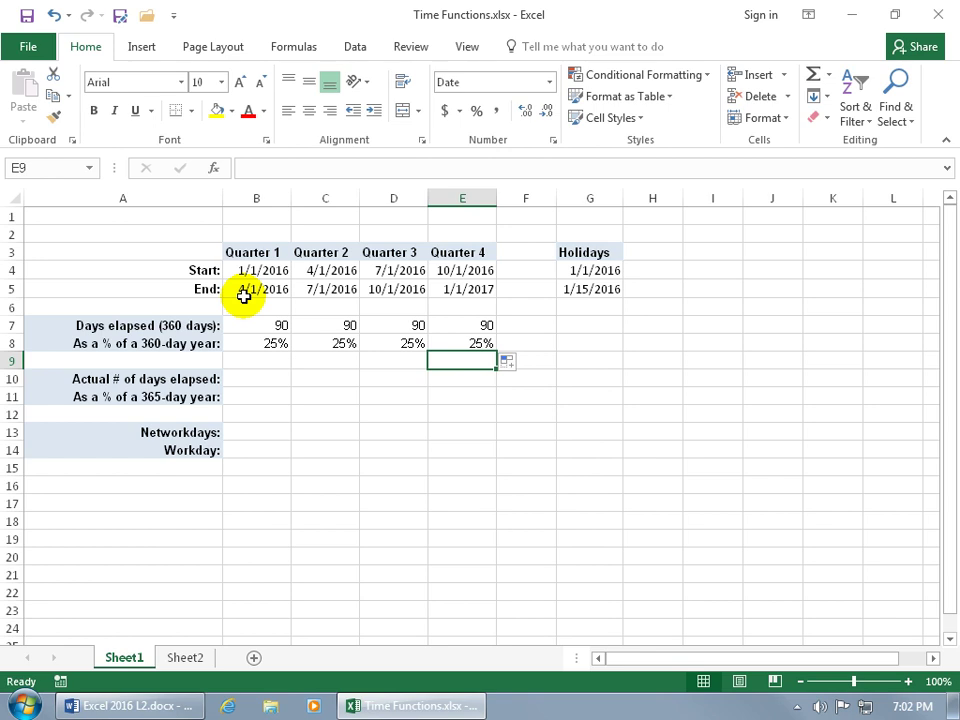
Calculate Quarter 1's share of a 365-day year in B11 with YEARFRAC on B4 and B5, basis 3 (Actual/365), formatted as a percentage
left_click(249, 394)
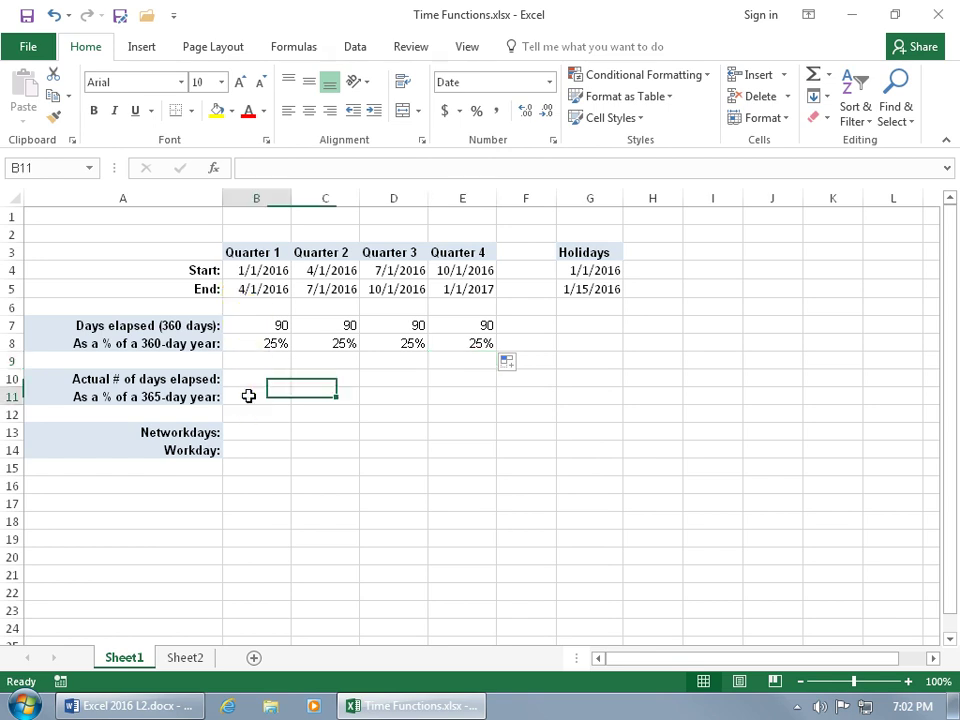
type("=")
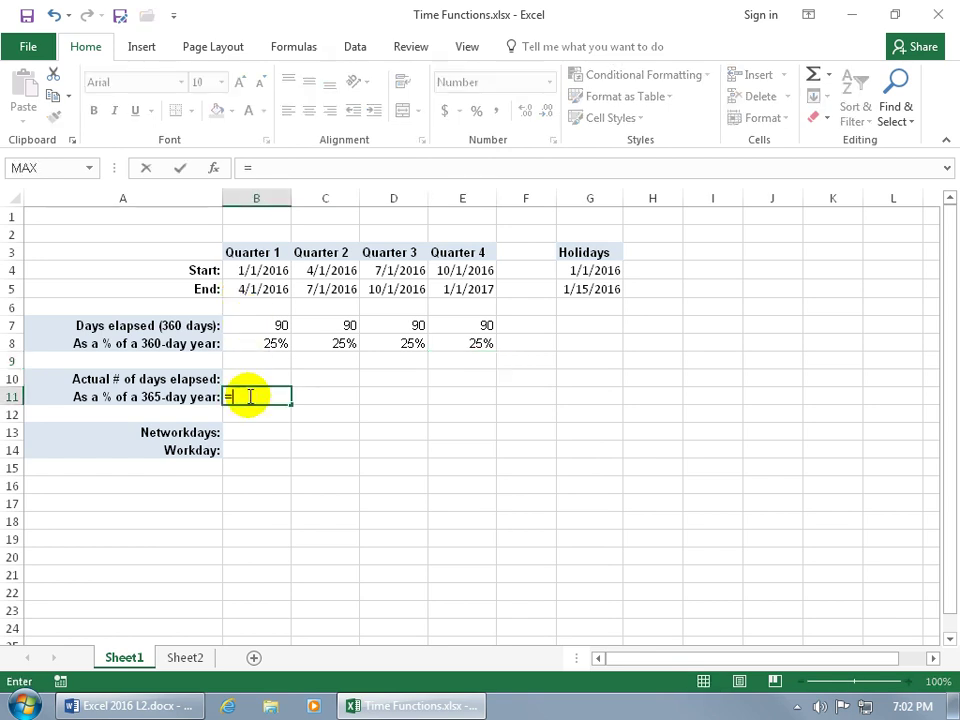
type("year")
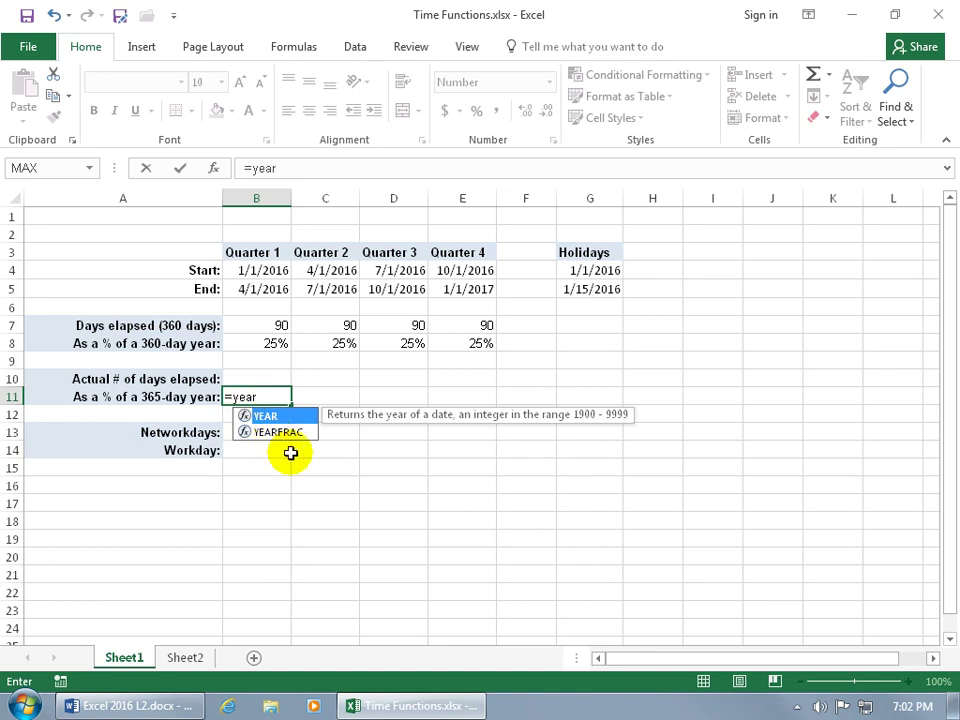
key("Down")
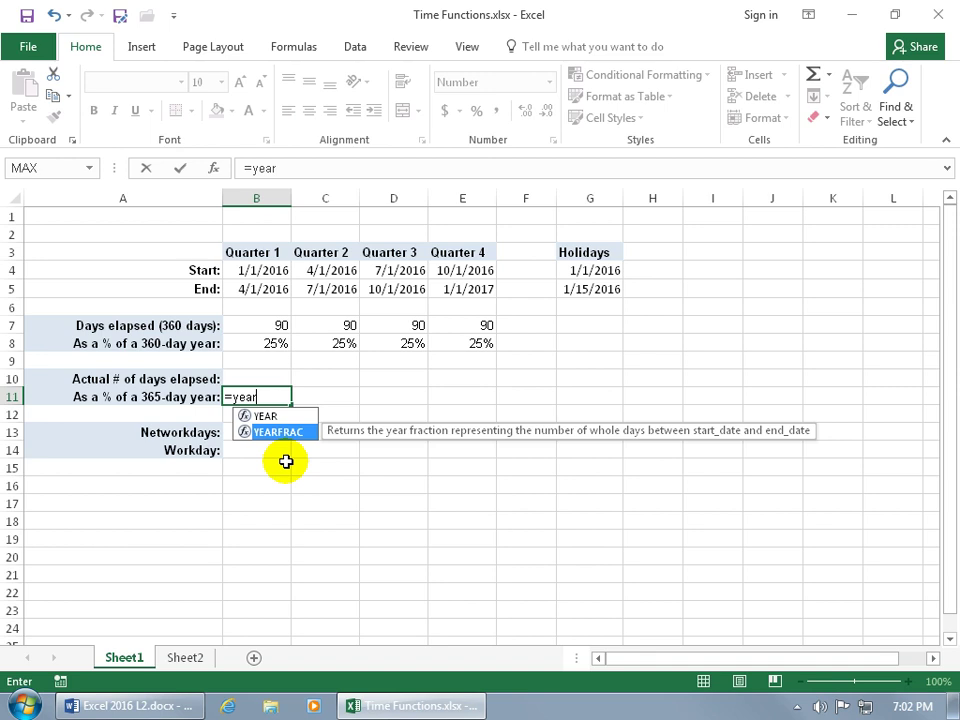
key("Tab")
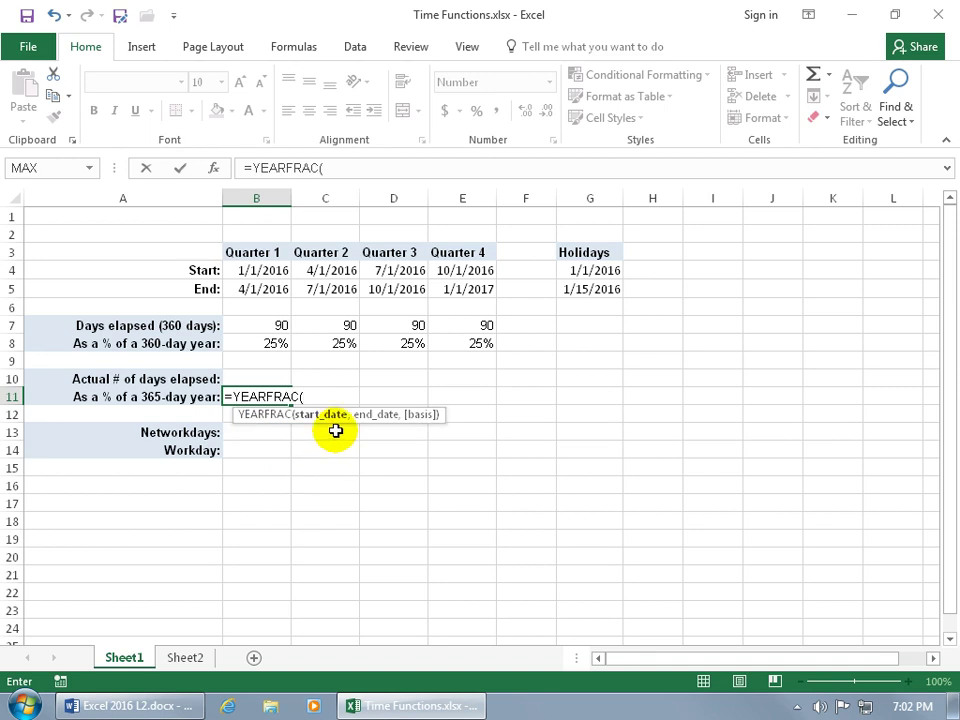
left_click(265, 270)
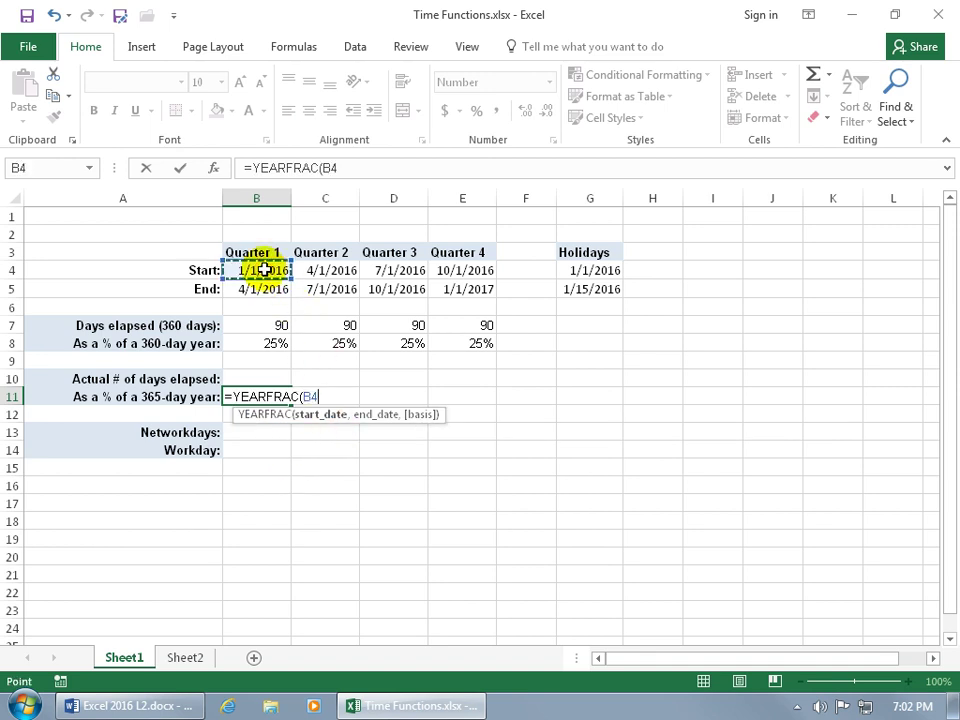
type(",")
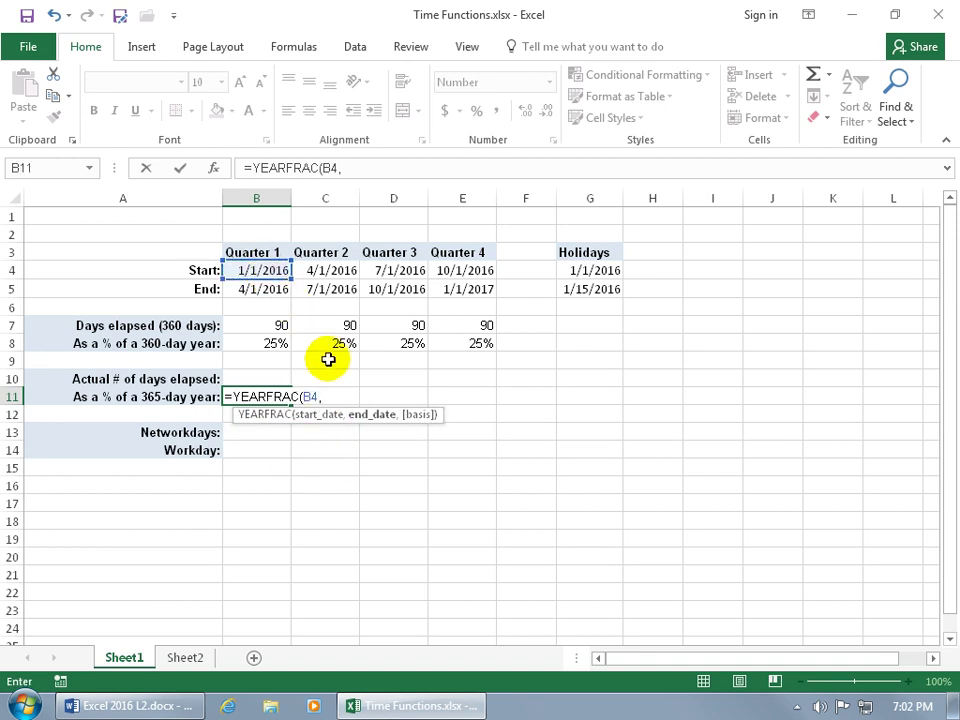
left_click(272, 289)
type(",")
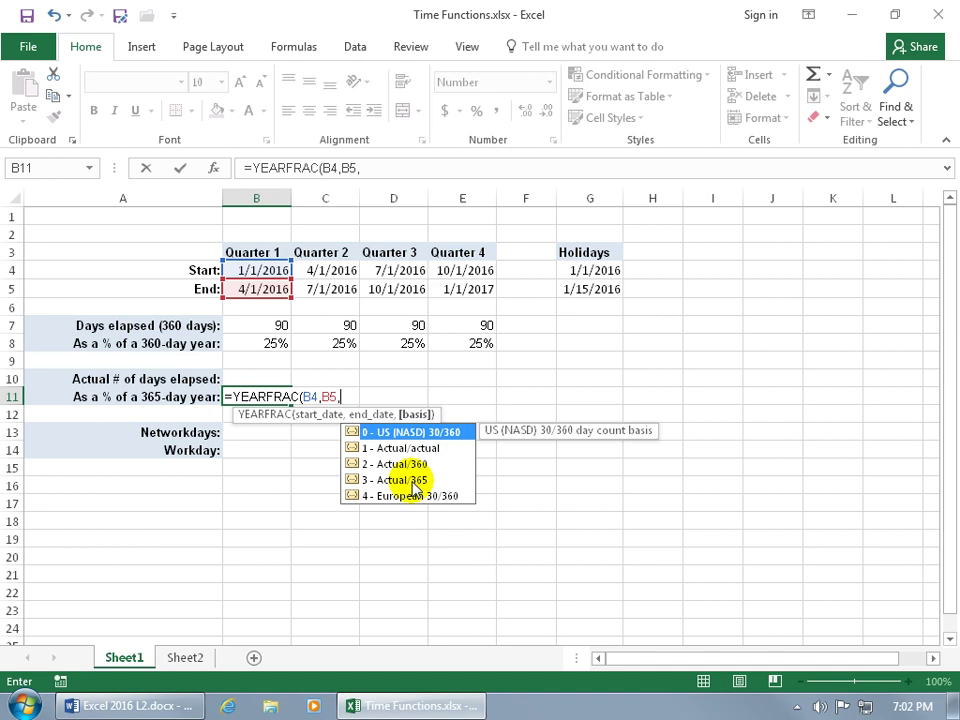
double_click(412, 482)
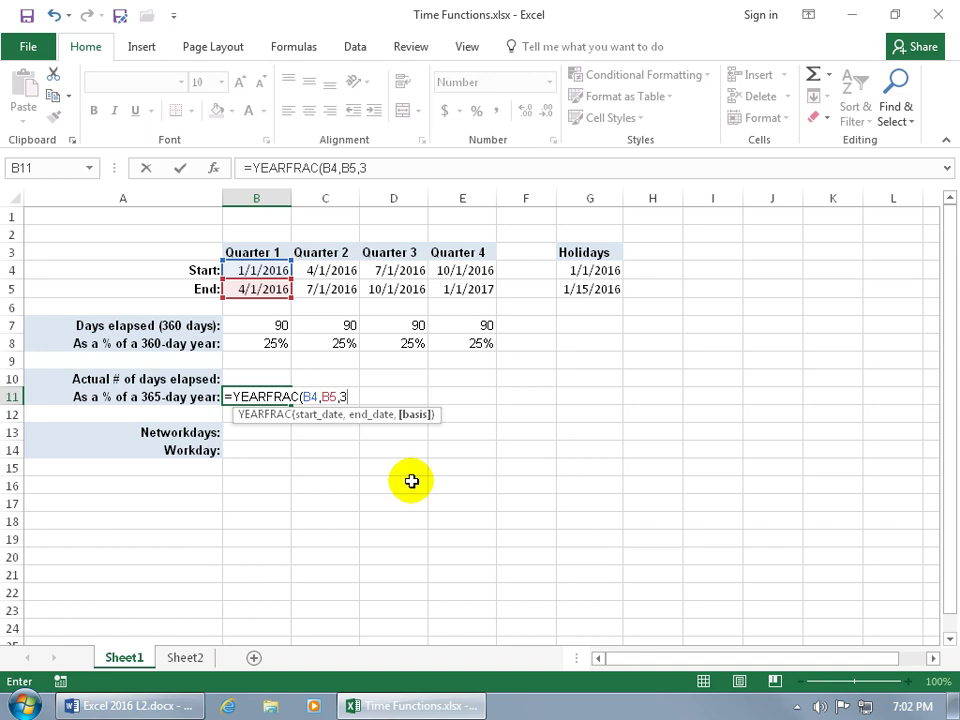
key("Return")
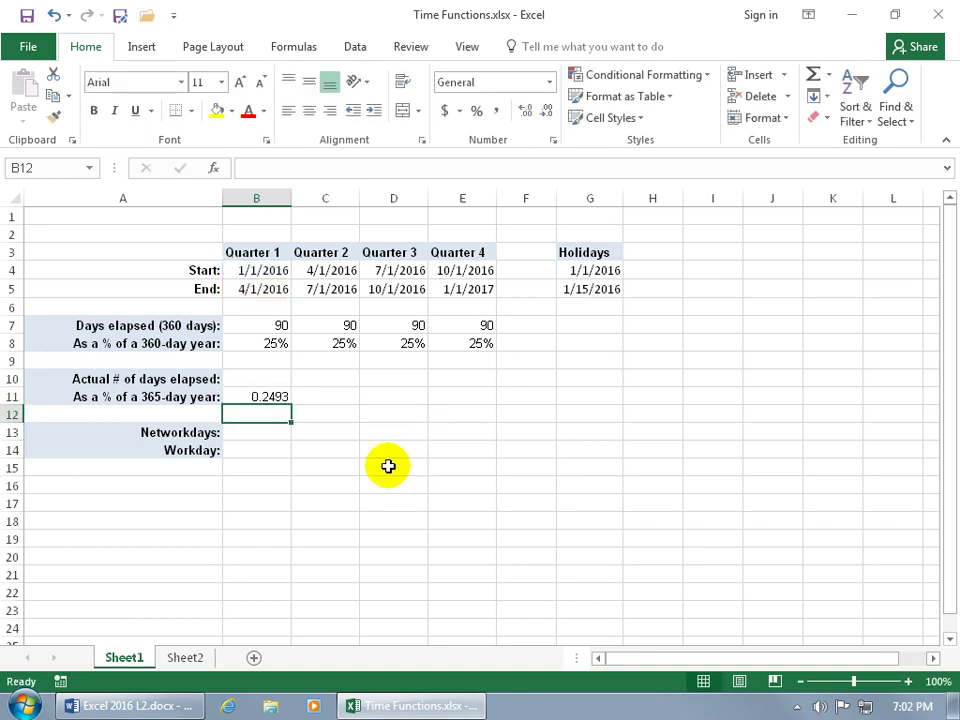
left_click(278, 397)
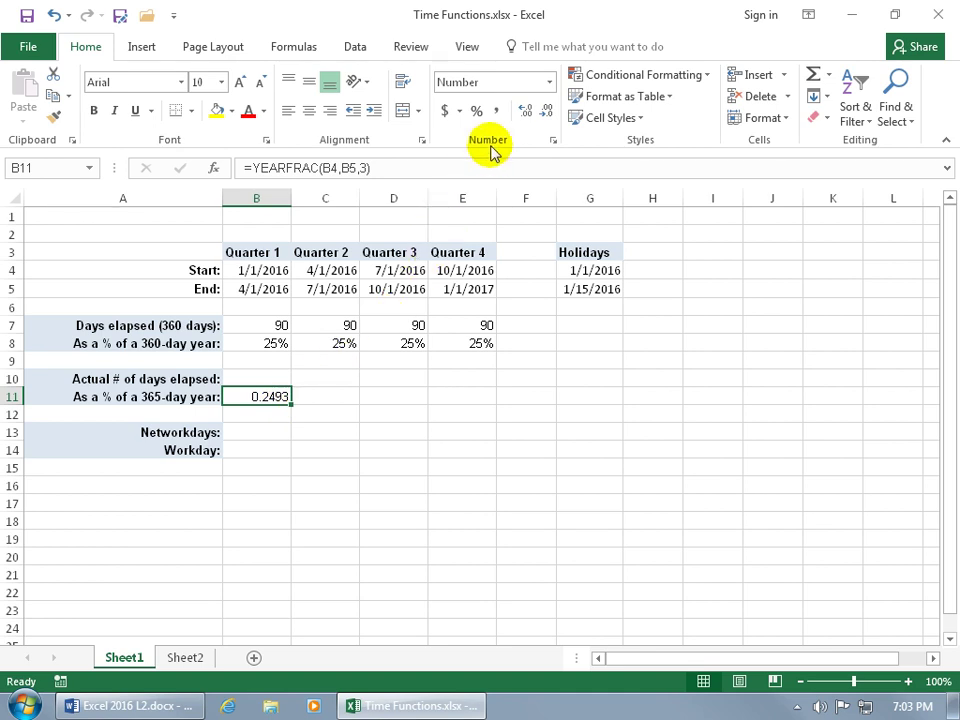
left_click(478, 112)
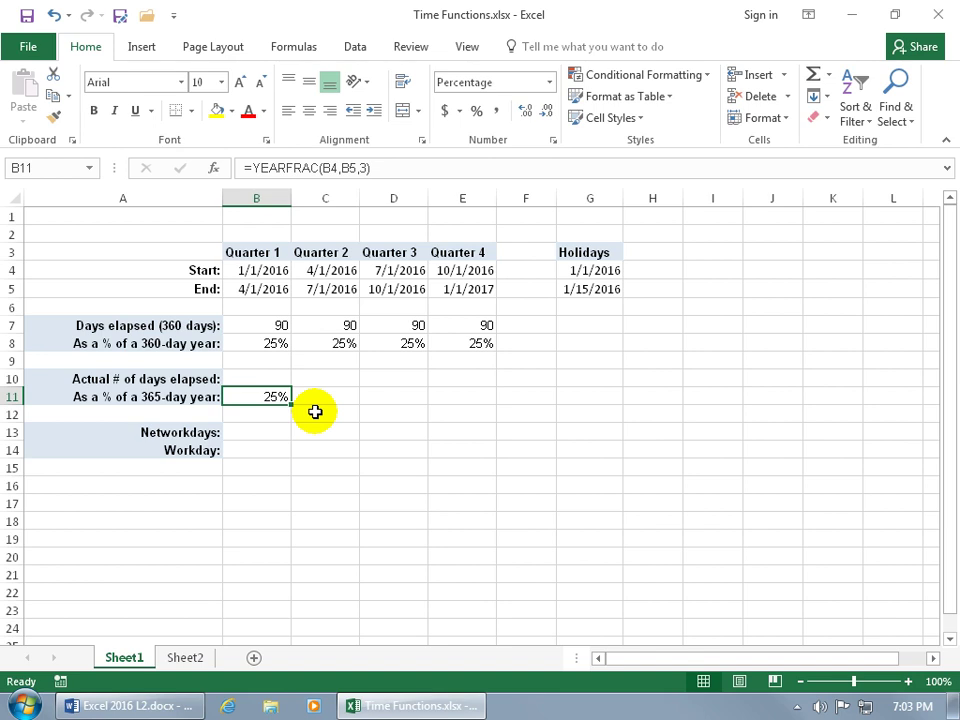
Calculate Quarter 1's actual number of days elapsed in B10 by multiplying B11 by 365
left_click(238, 377)
type("=")
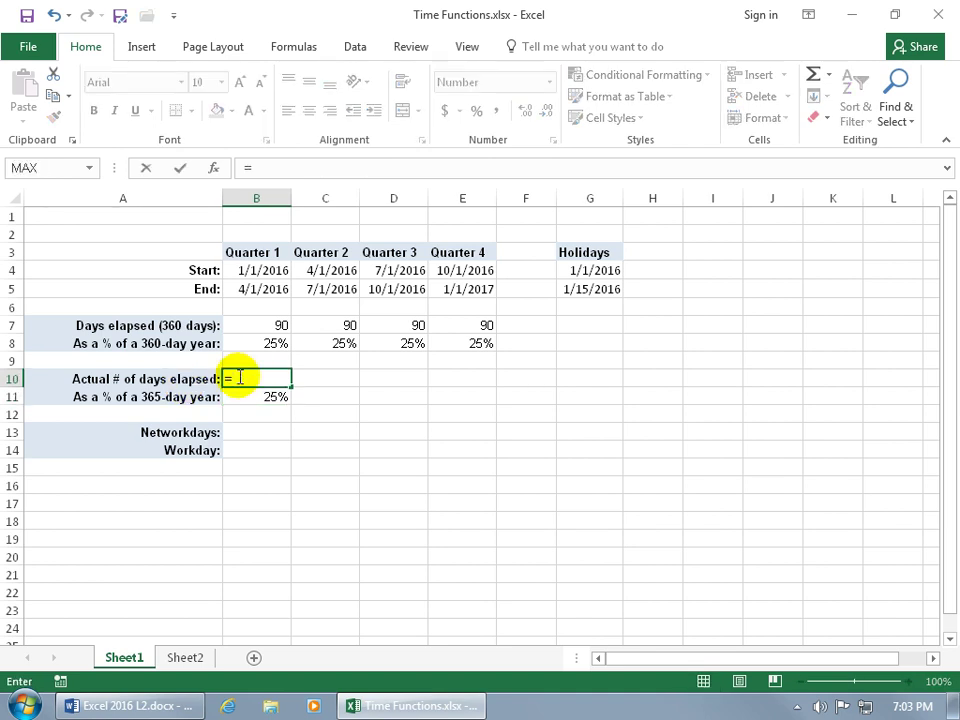
left_click(255, 395)
type("*")
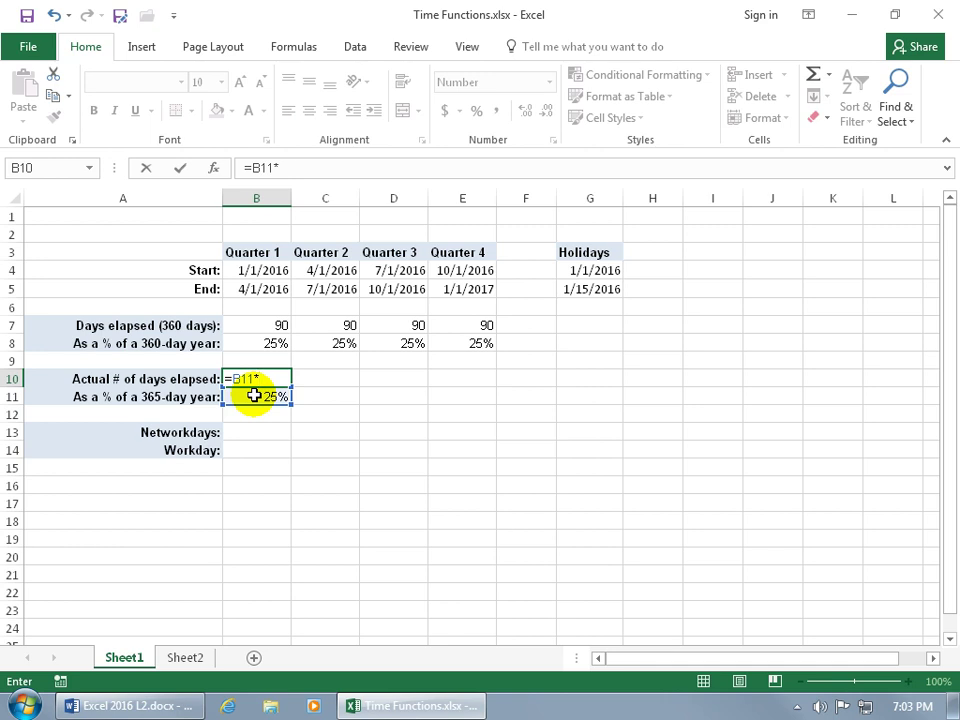
type("365")
key("Return")
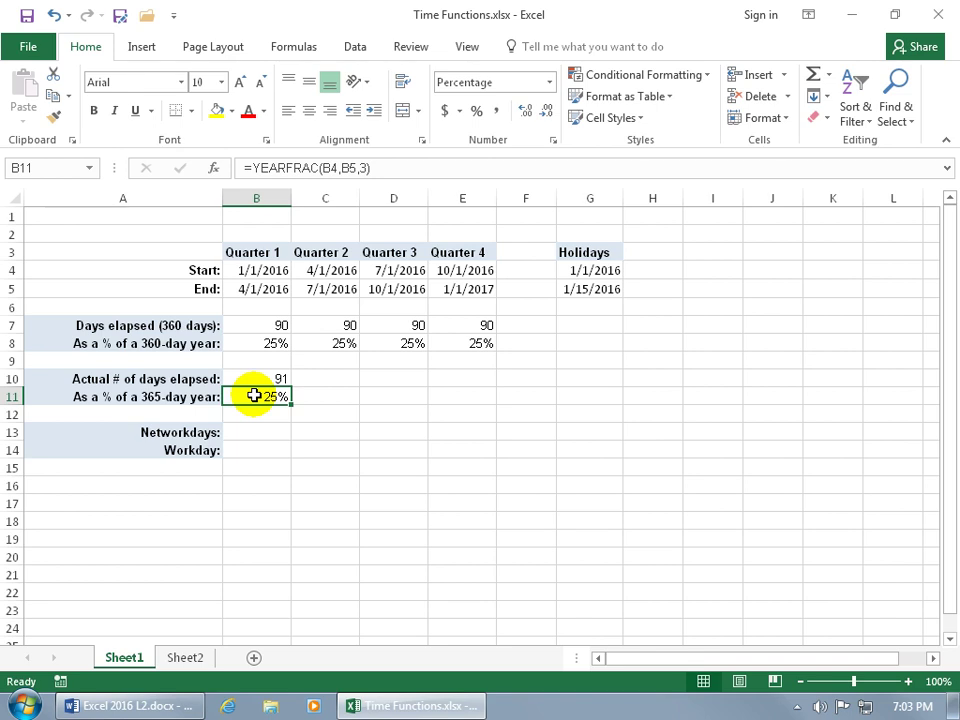
Fill the Quarter 1 formulas in B10:B11 across to Quarter 4 in column E
left_click_drag(267, 375, 267, 397)
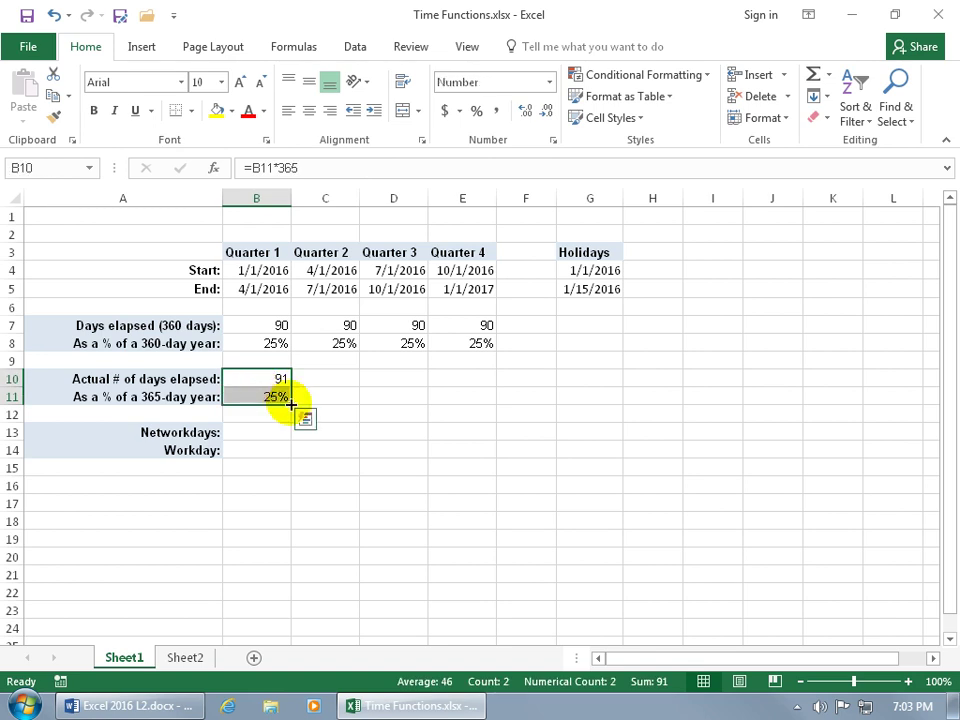
left_click_drag(292, 404, 469, 406)
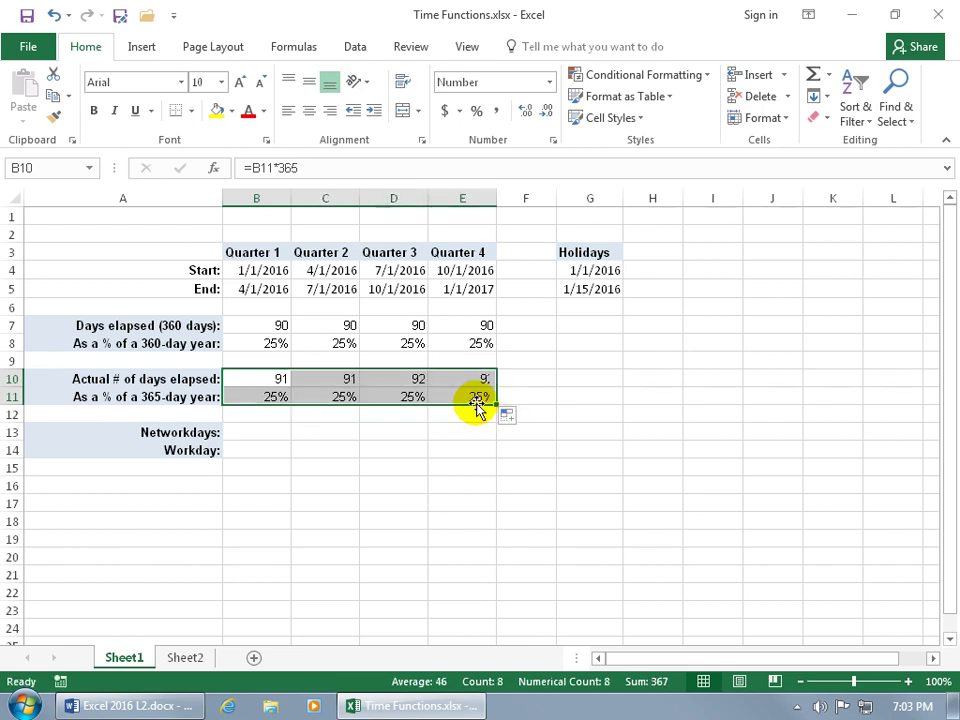
left_click(462, 416)
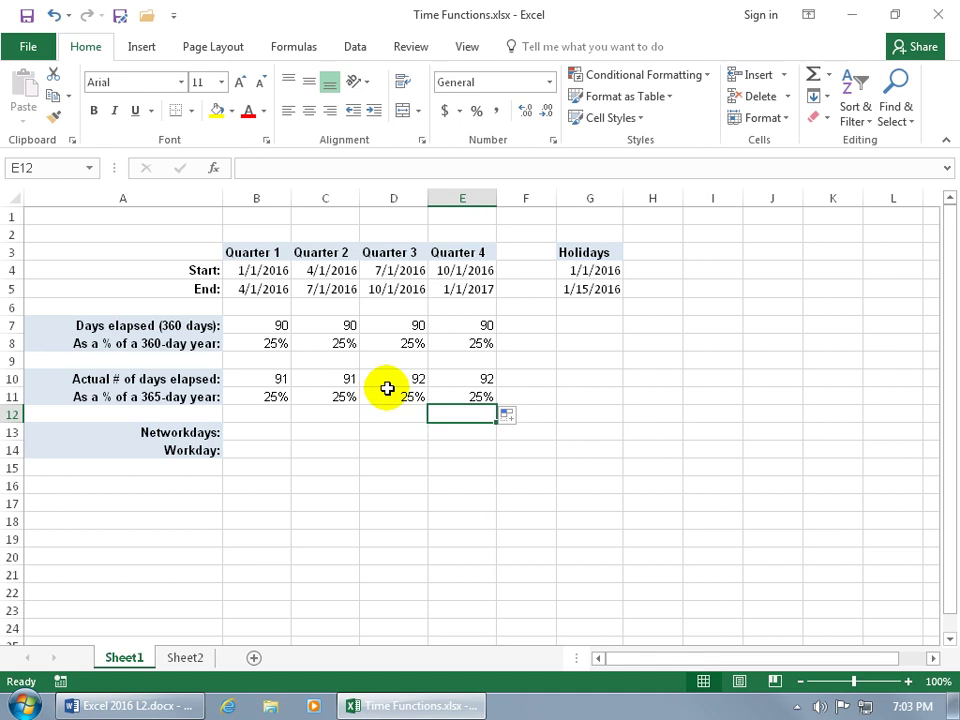
left_click_drag(345, 396, 380, 397)
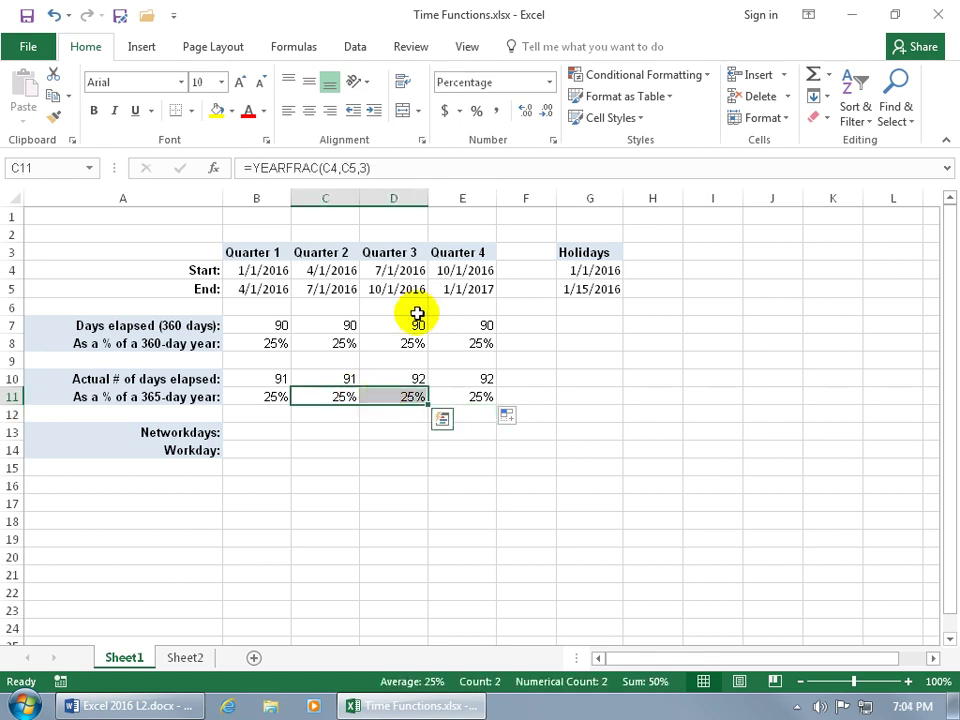
Apply the General number format to the 365-day percentages in C11:D11, and undo that format change
left_click(549, 82)
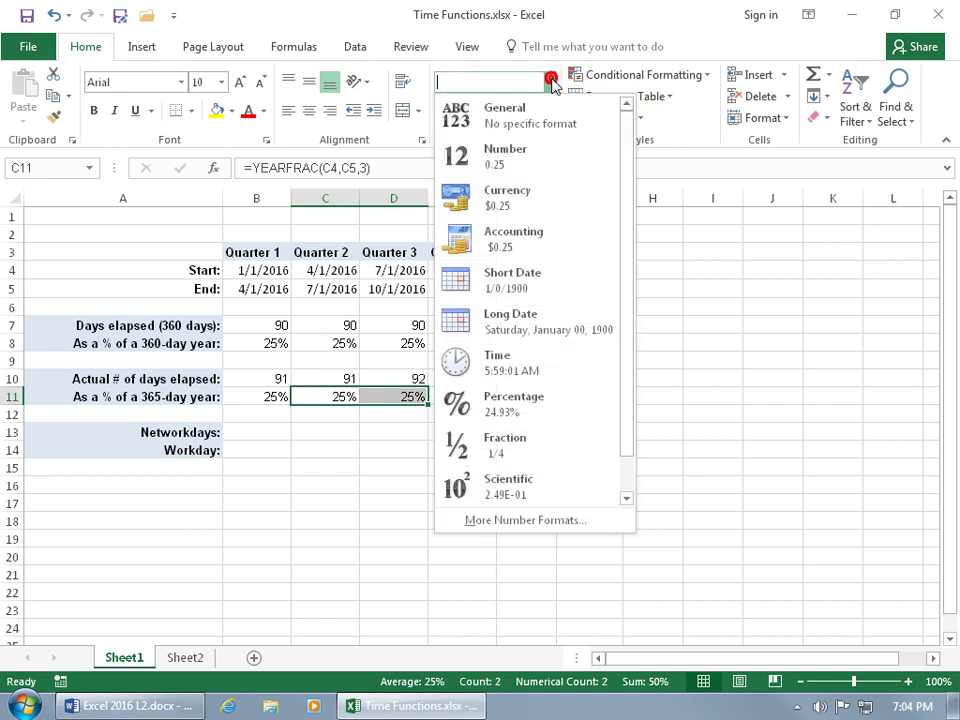
left_click(521, 122)
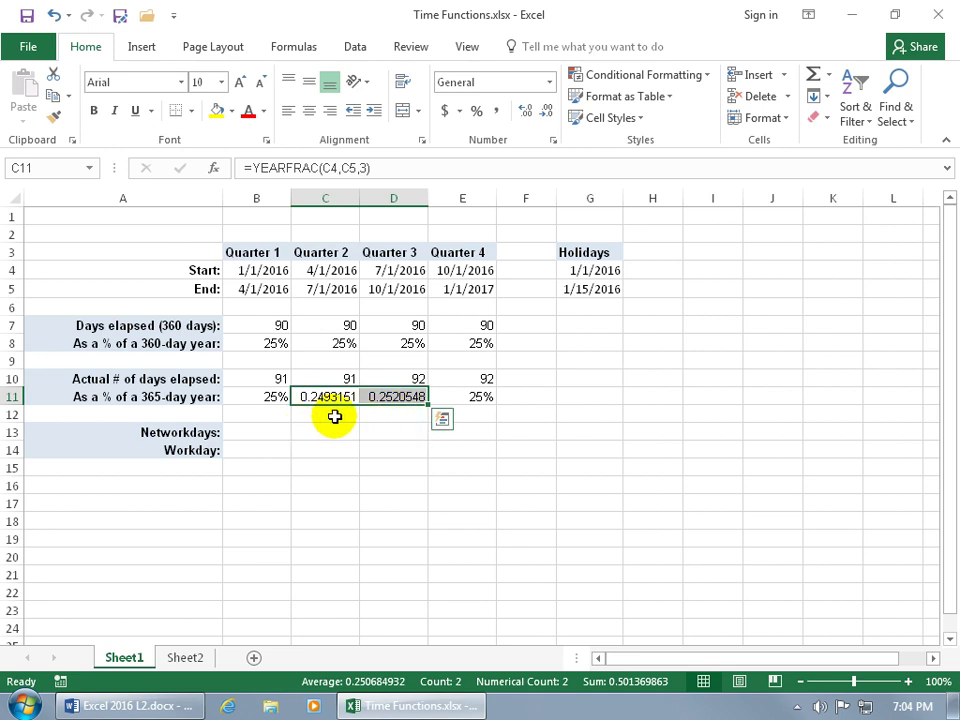
left_click(53, 15)
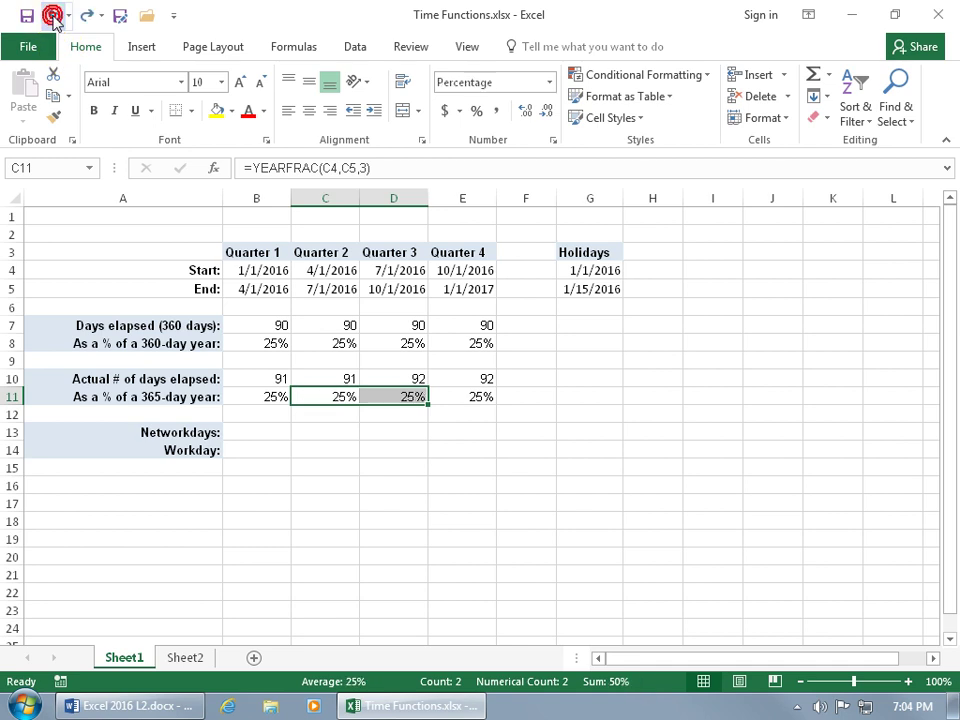
left_click(371, 418)
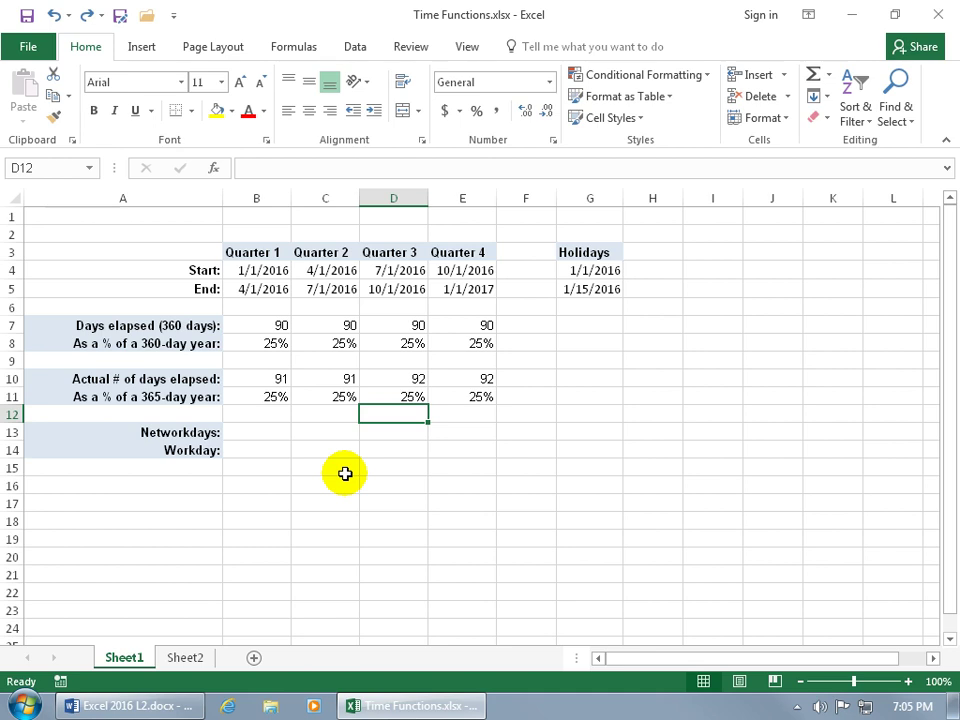
Subtract Quarter 1's end date from its start date in B16 with the formula =B4-B5
left_click(276, 486)
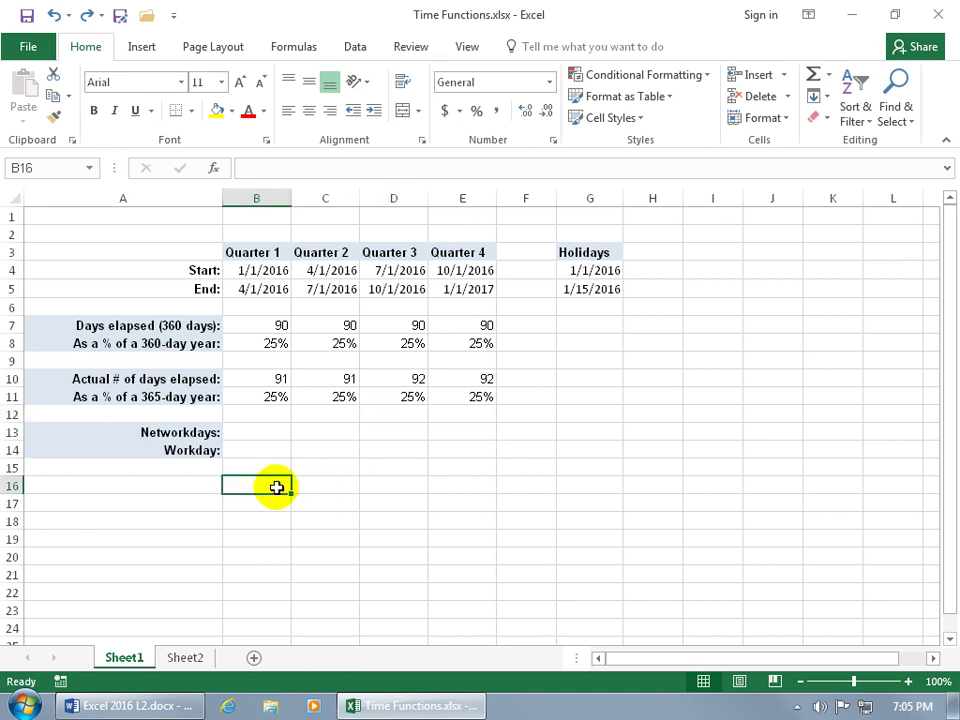
type("=")
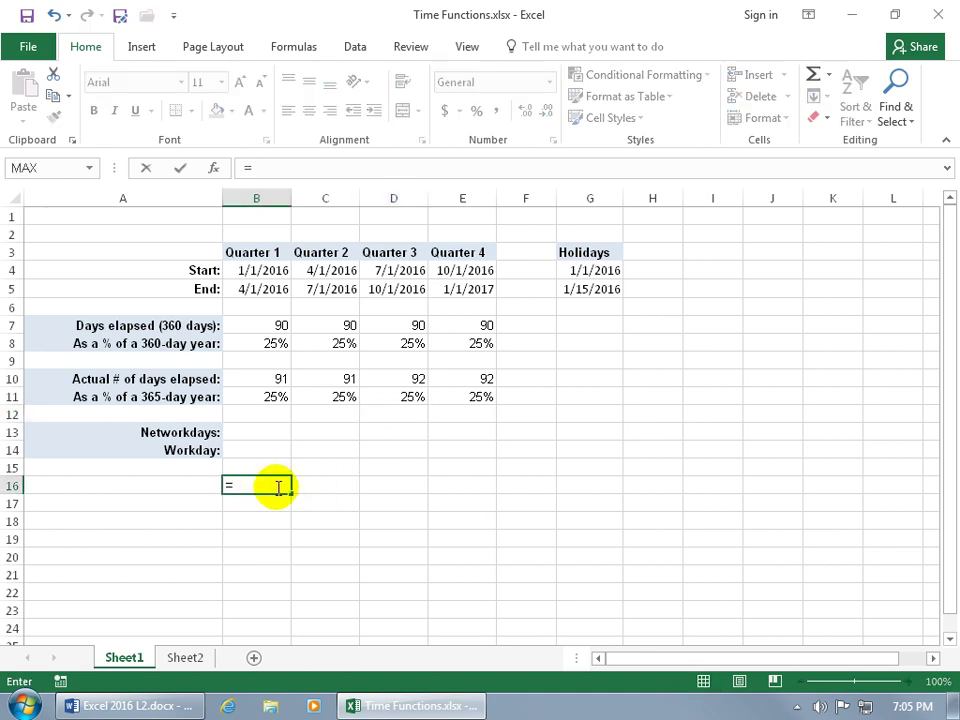
left_click(273, 270)
type("-")
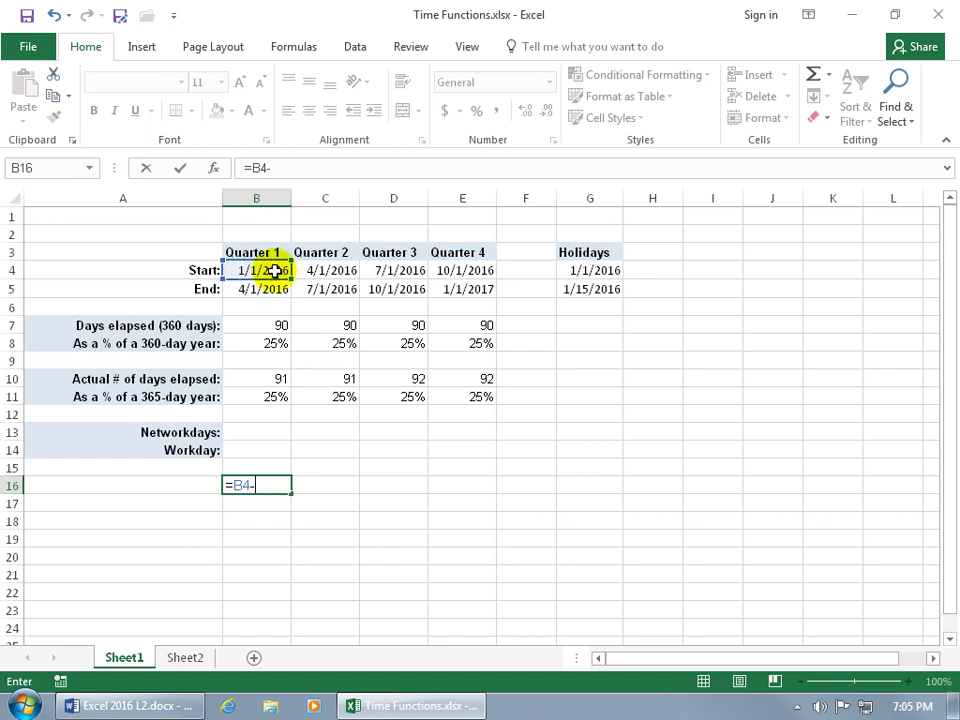
left_click(271, 287)
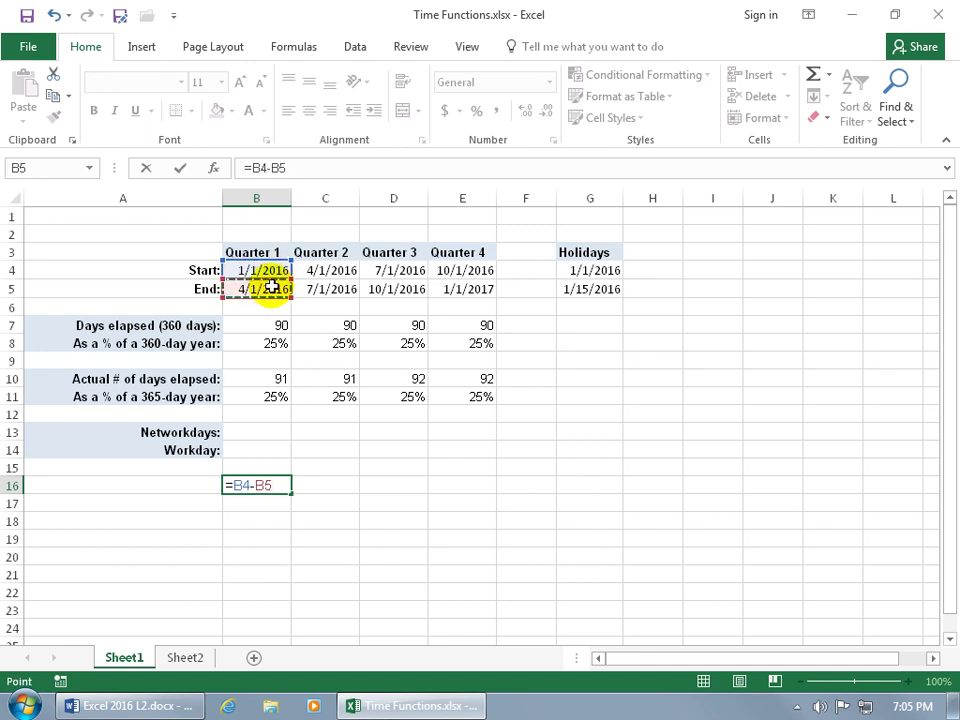
key("Return")
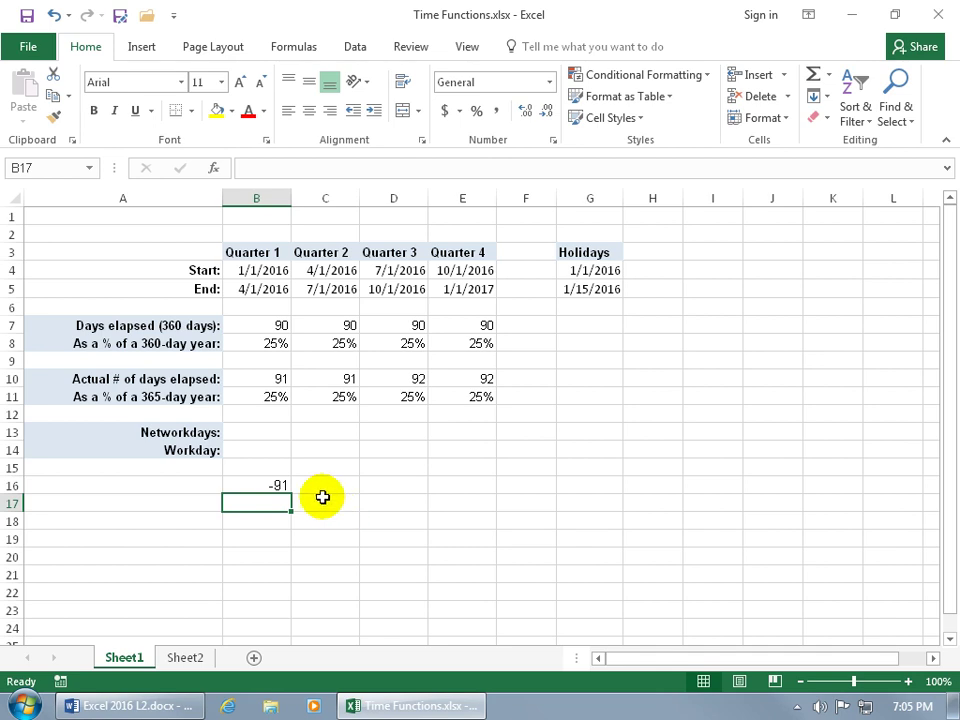
Show the quarter start and end dates in B4:E5 as serial numbers using the General format, and undo the format change
left_click(270, 268)
left_click_drag(270, 268, 458, 285)
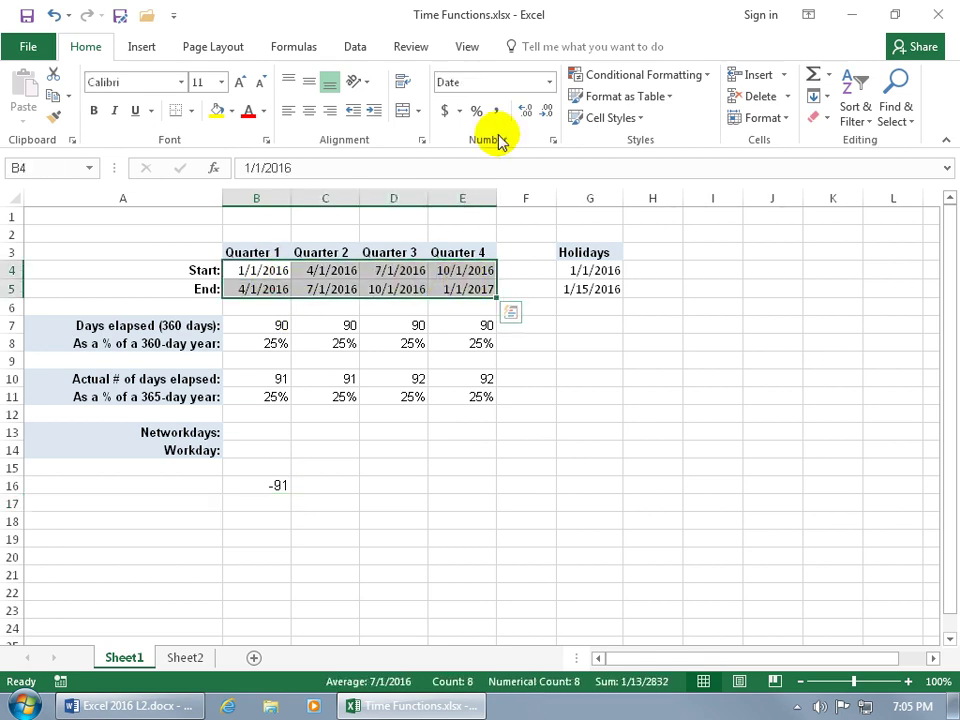
left_click(551, 84)
left_click(543, 106)
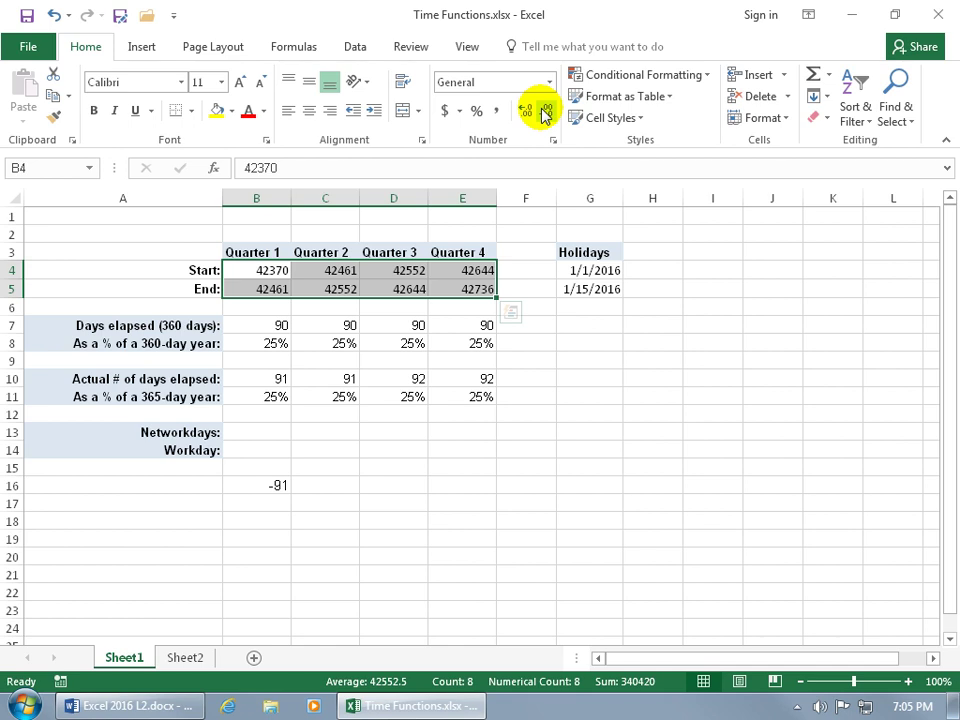
left_click(286, 269)
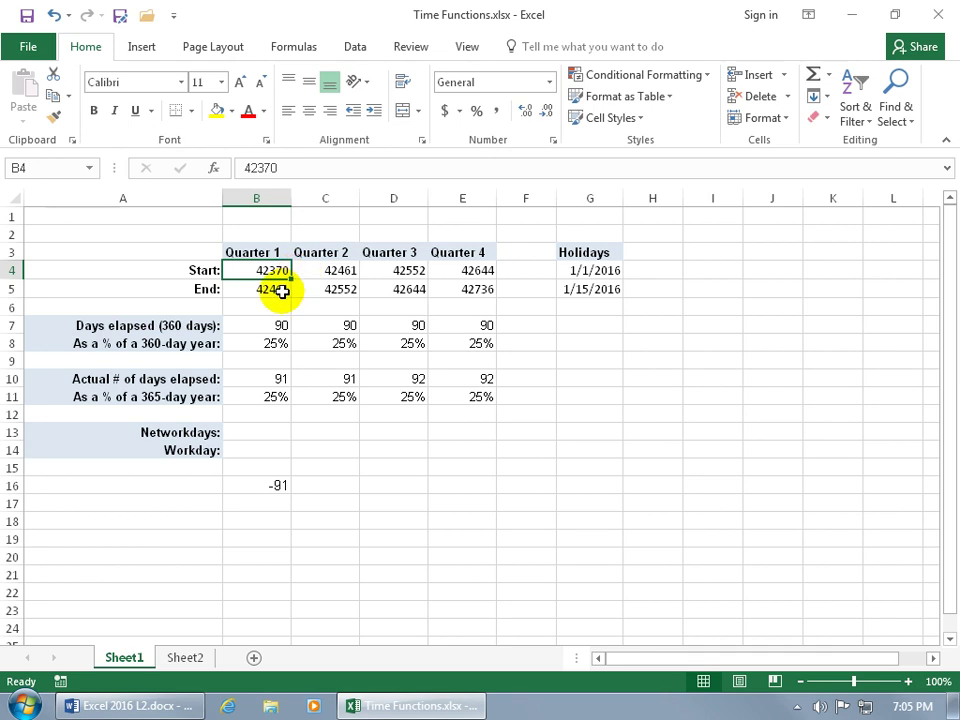
left_click(280, 289)
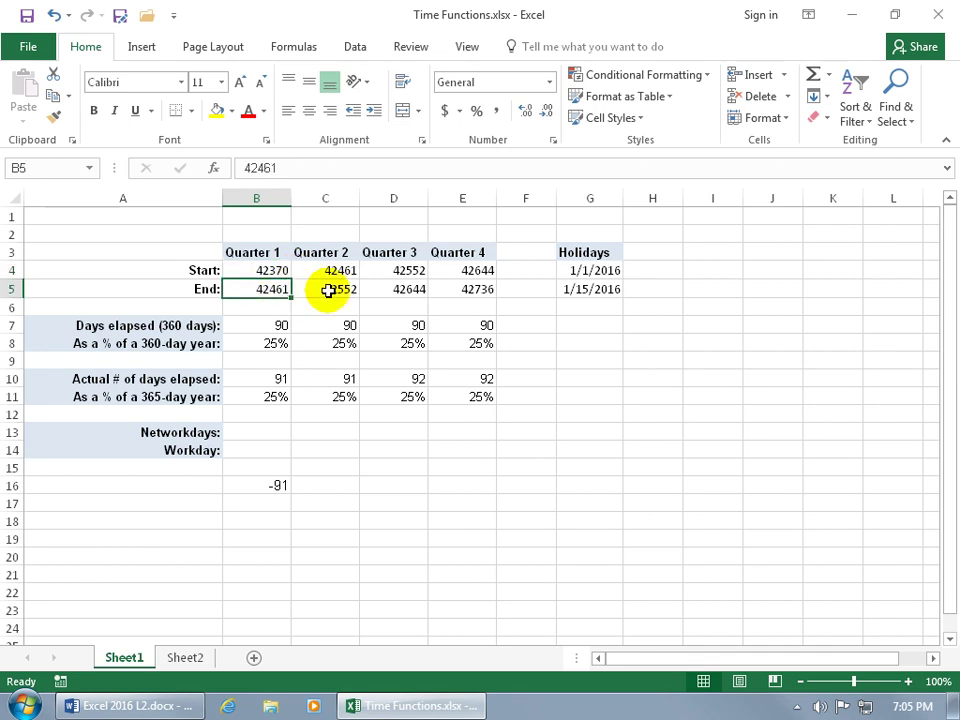
left_click(278, 270)
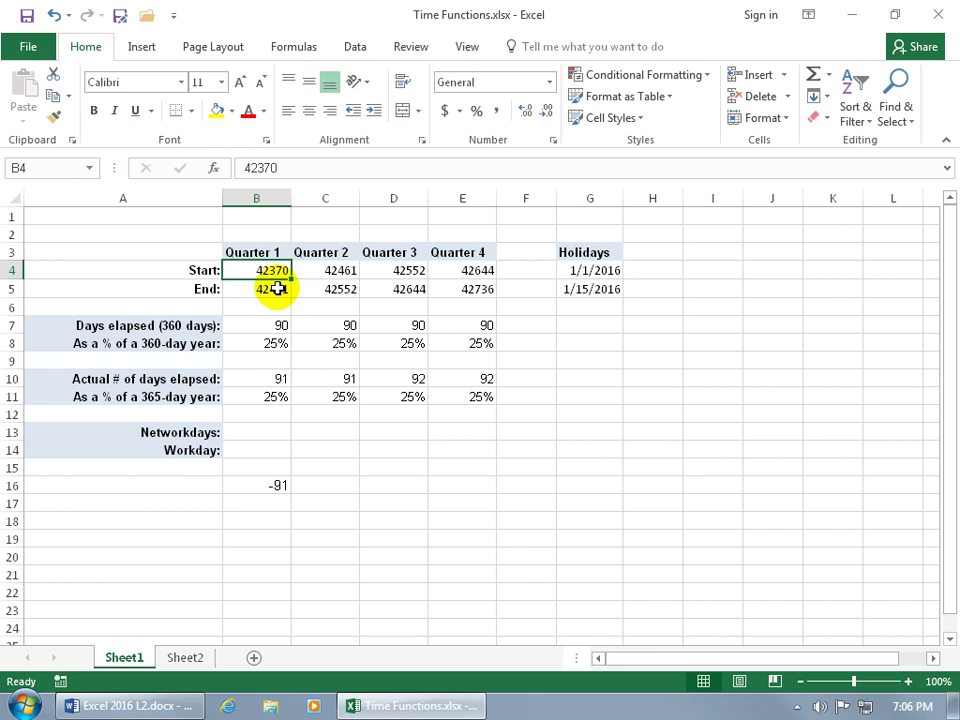
left_click(279, 287)
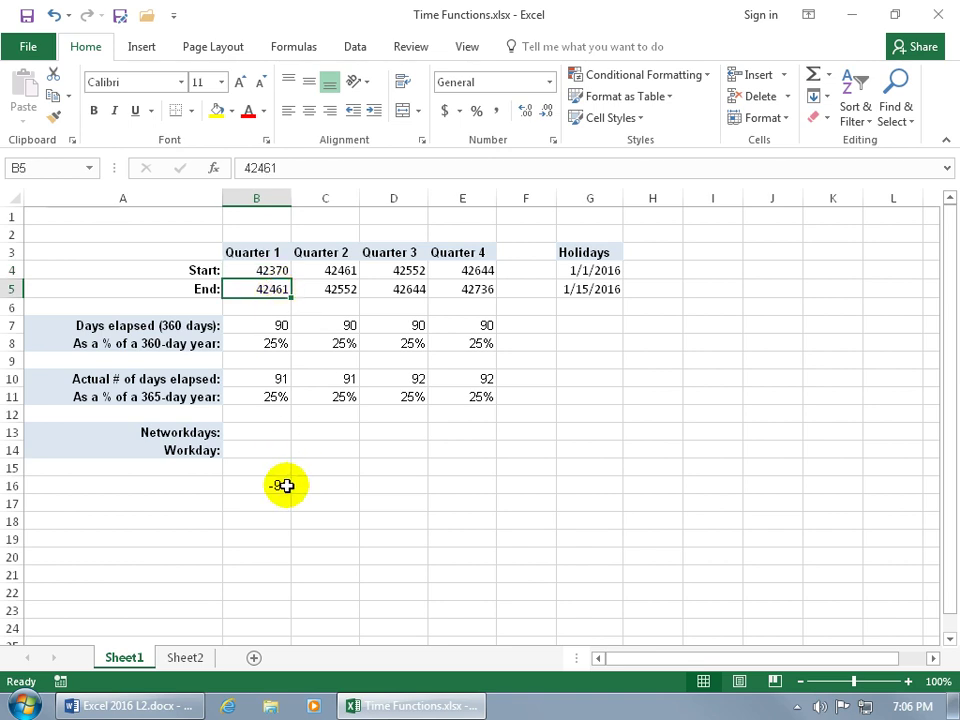
left_click(53, 15)
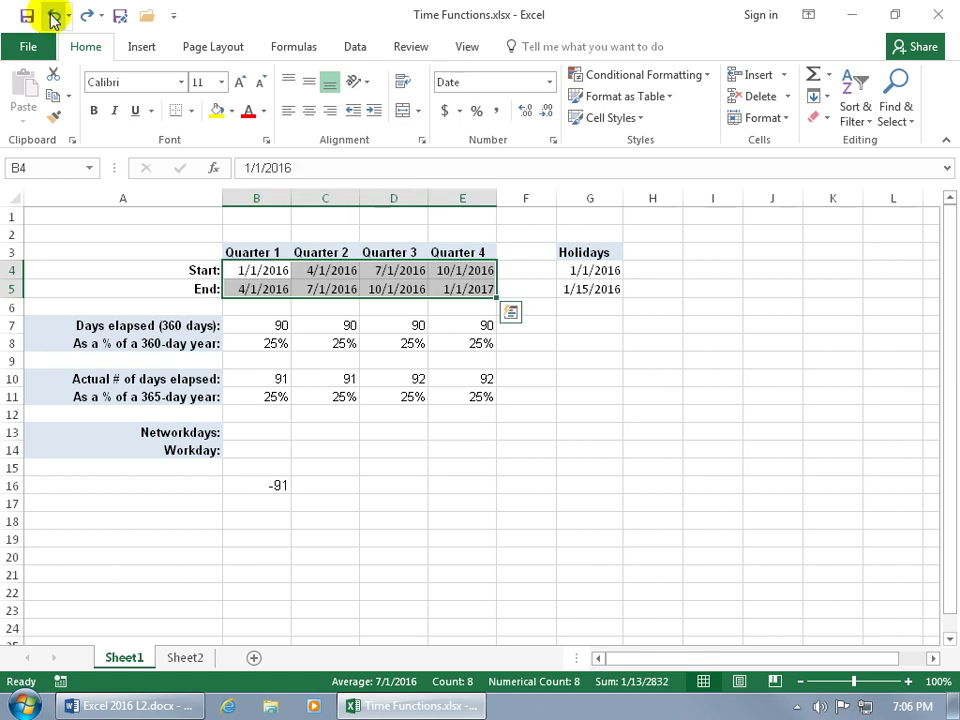
Replace the formula in B16 with =B5-B4 to subtract Quarter 1's start date from its end date
left_click(270, 484)
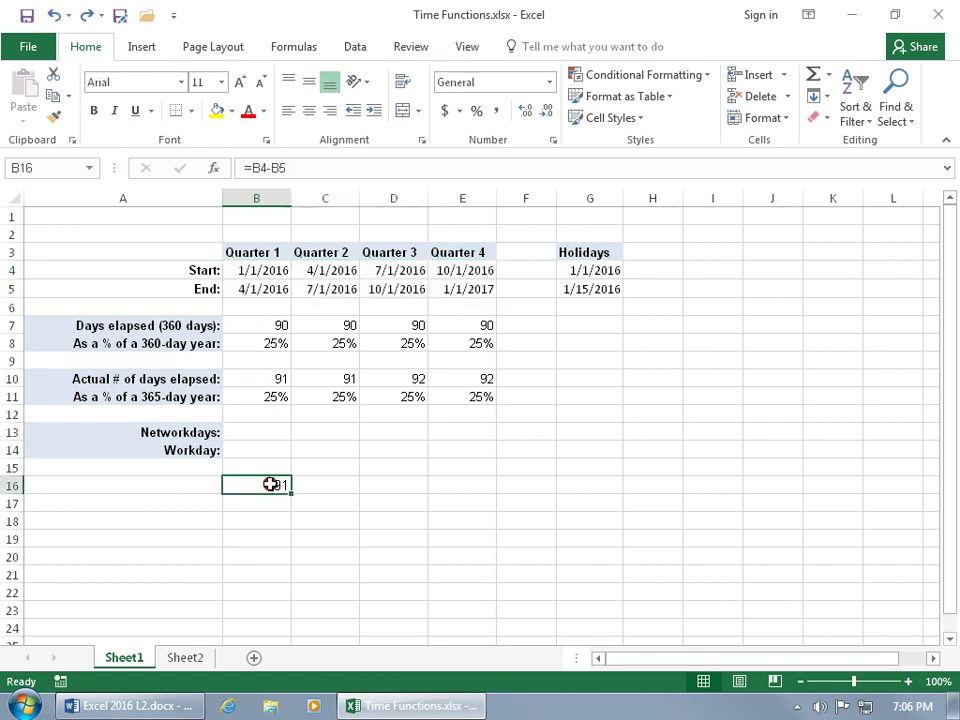
type("=")
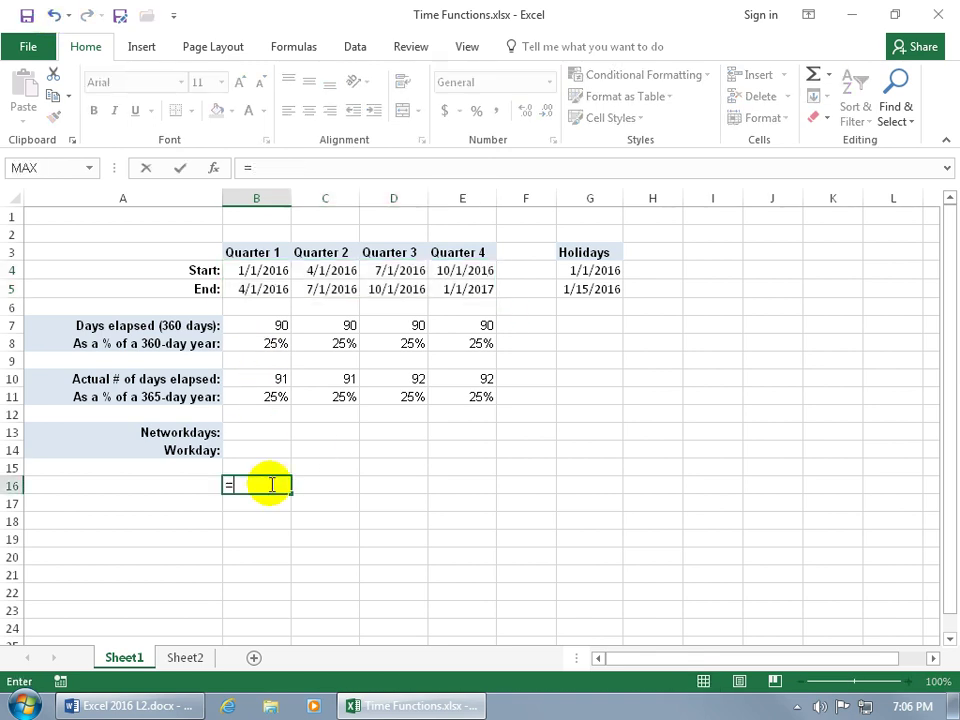
left_click(270, 289)
left_click(270, 289)
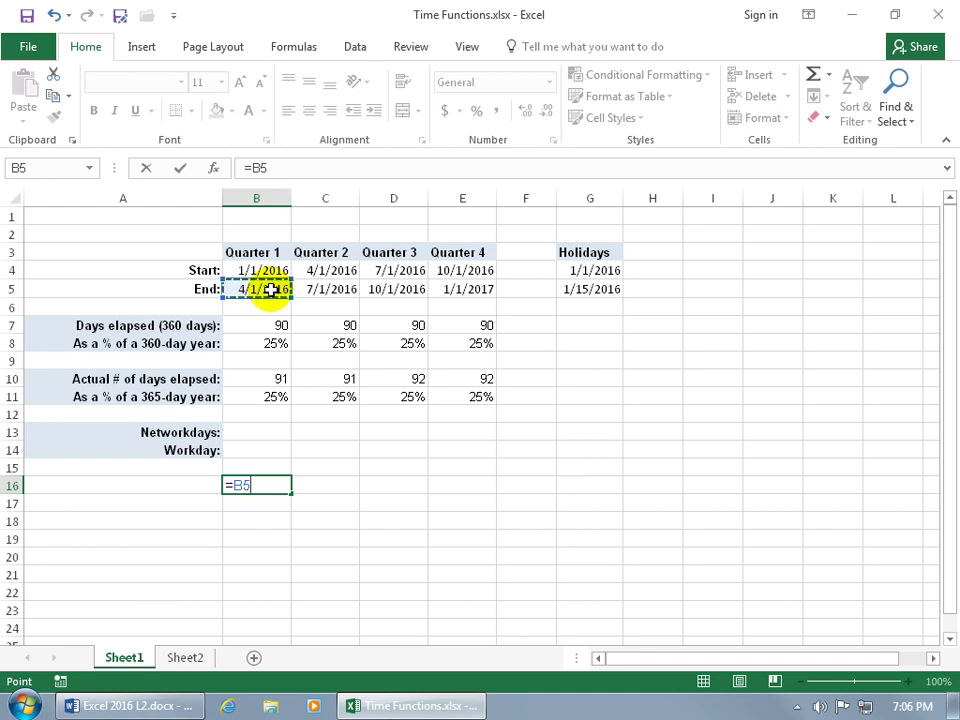
type("-")
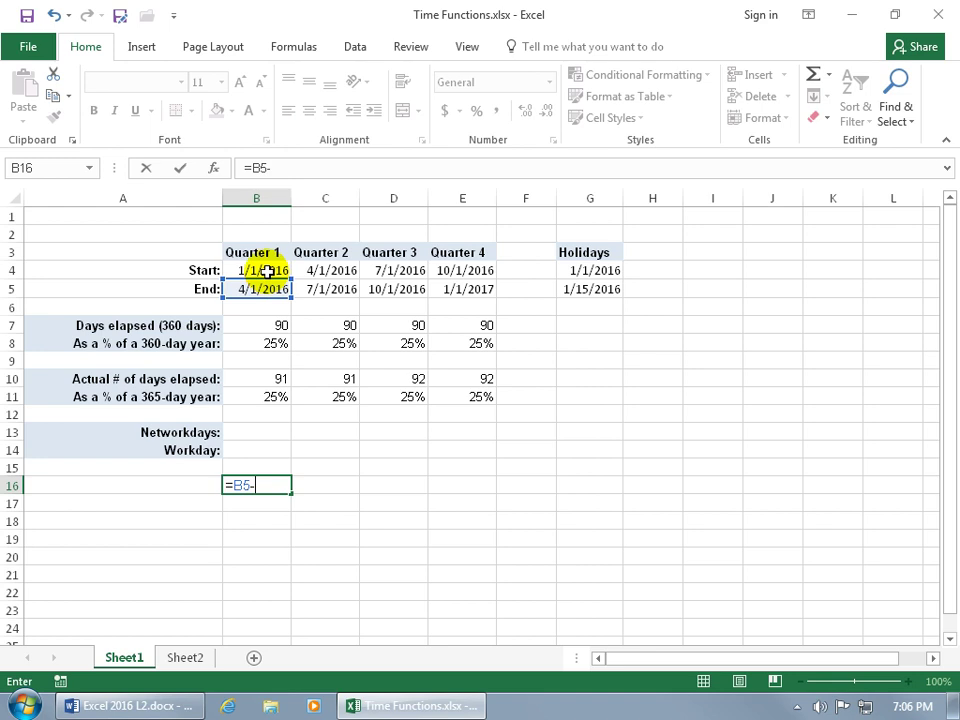
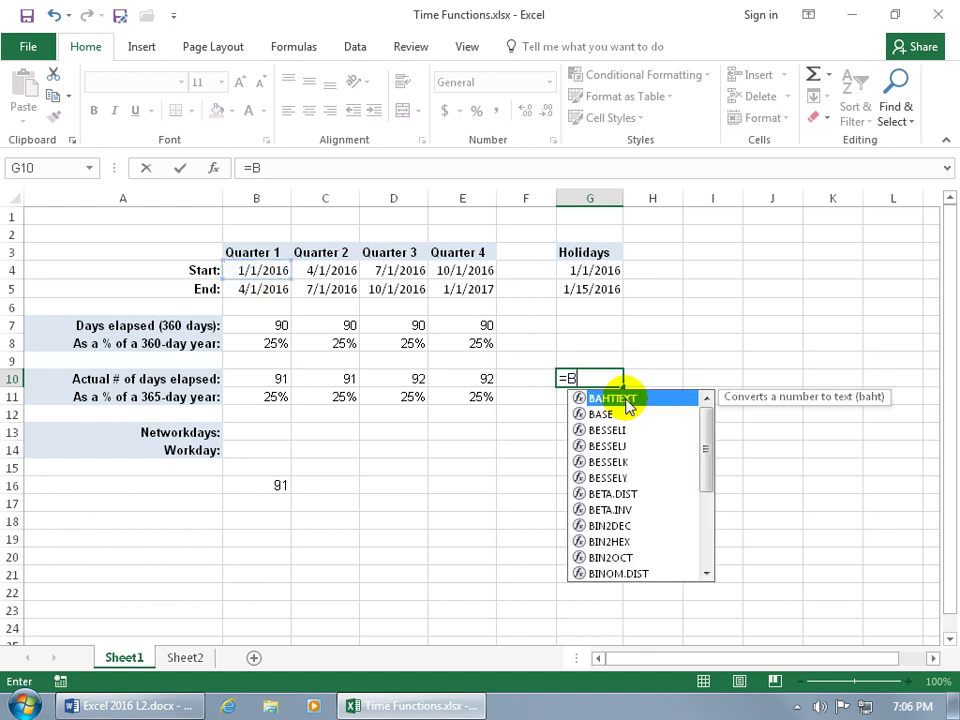
Enter =DATE(2016,1,1) in G10 and format the cell as General
type("dat")
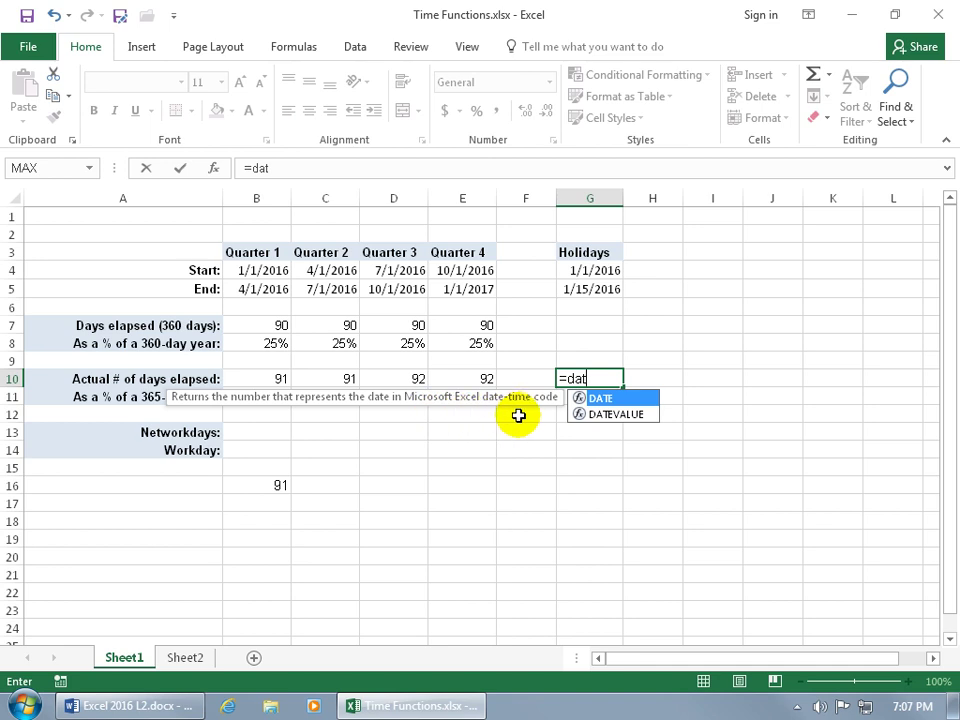
double_click(594, 399)
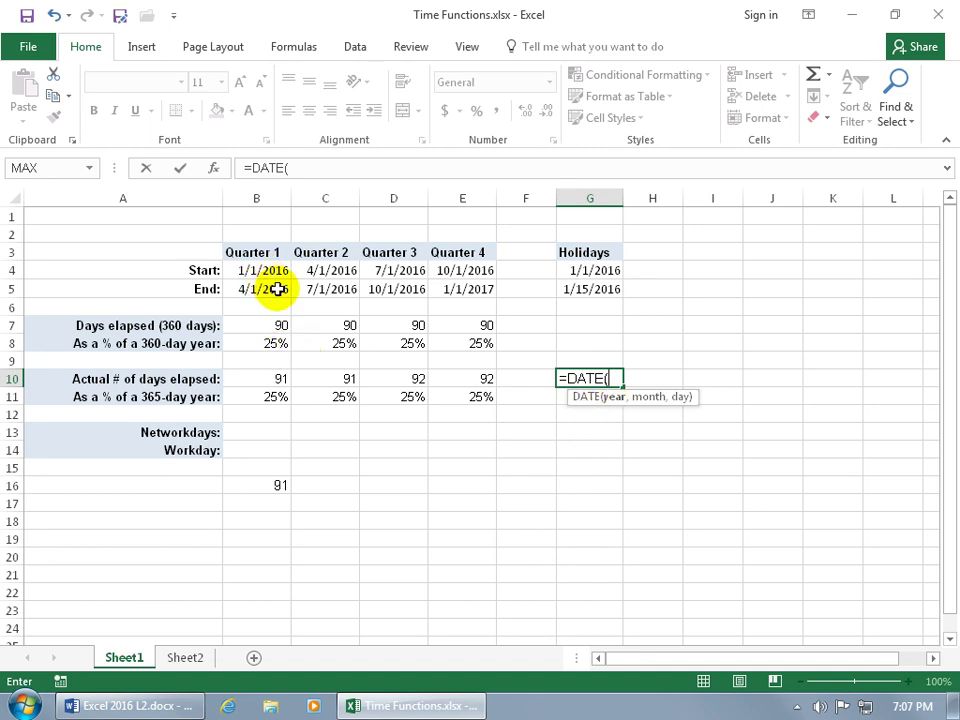
type("2016,")
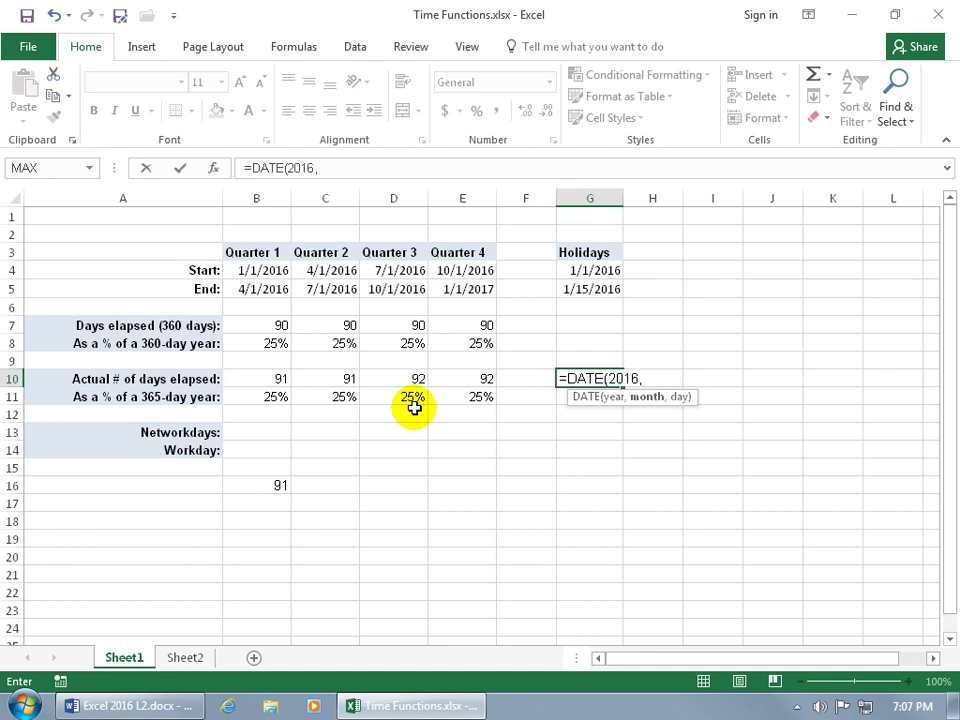
type("1,1")
key("Return")
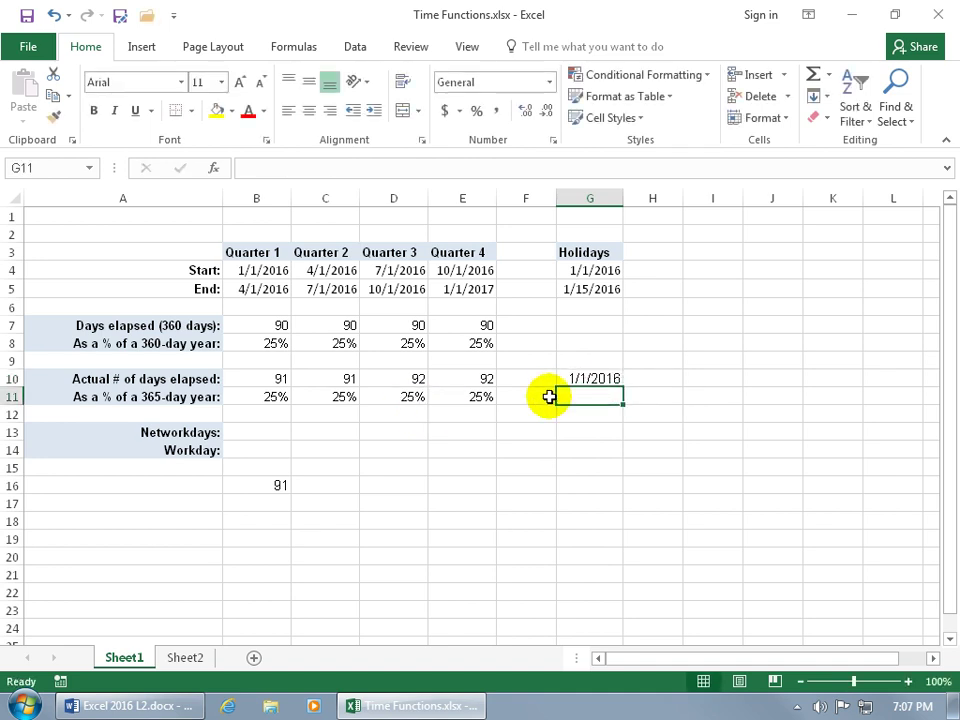
left_click(583, 379)
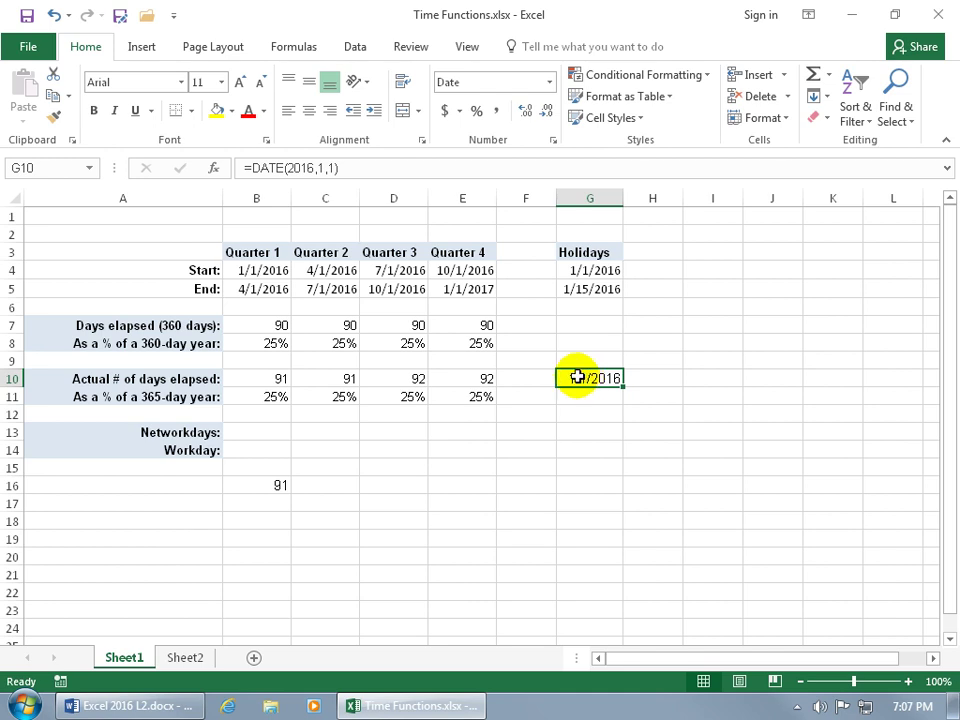
left_click(549, 83)
left_click(537, 118)
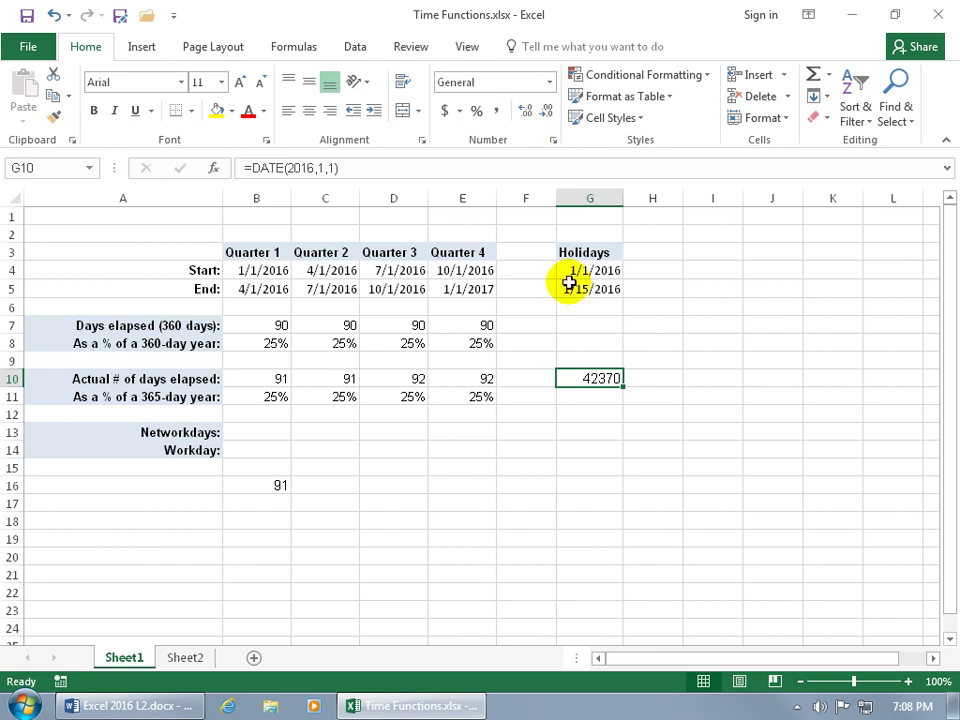
Apply the General number format to Quarter 1's start date in B4, and undo that format change
left_click(272, 272)
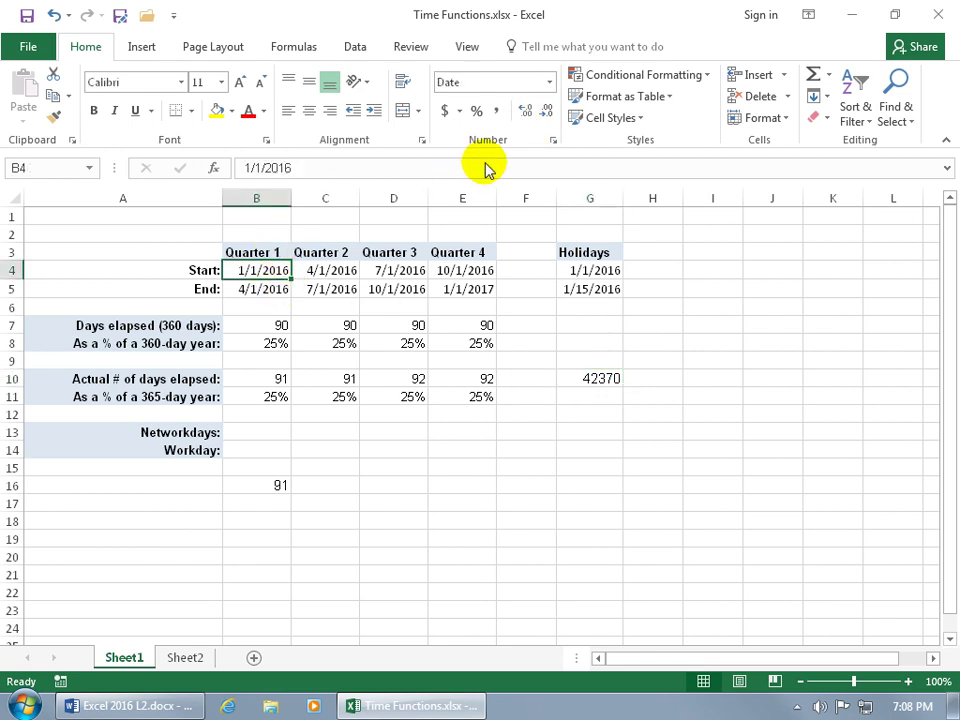
left_click(551, 83)
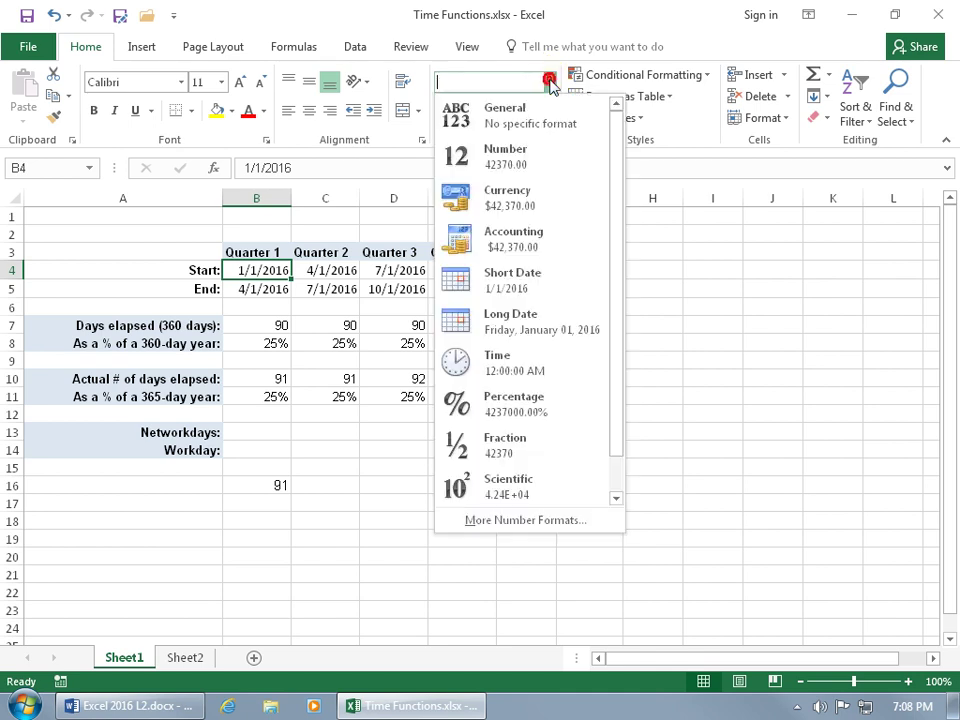
left_click(521, 119)
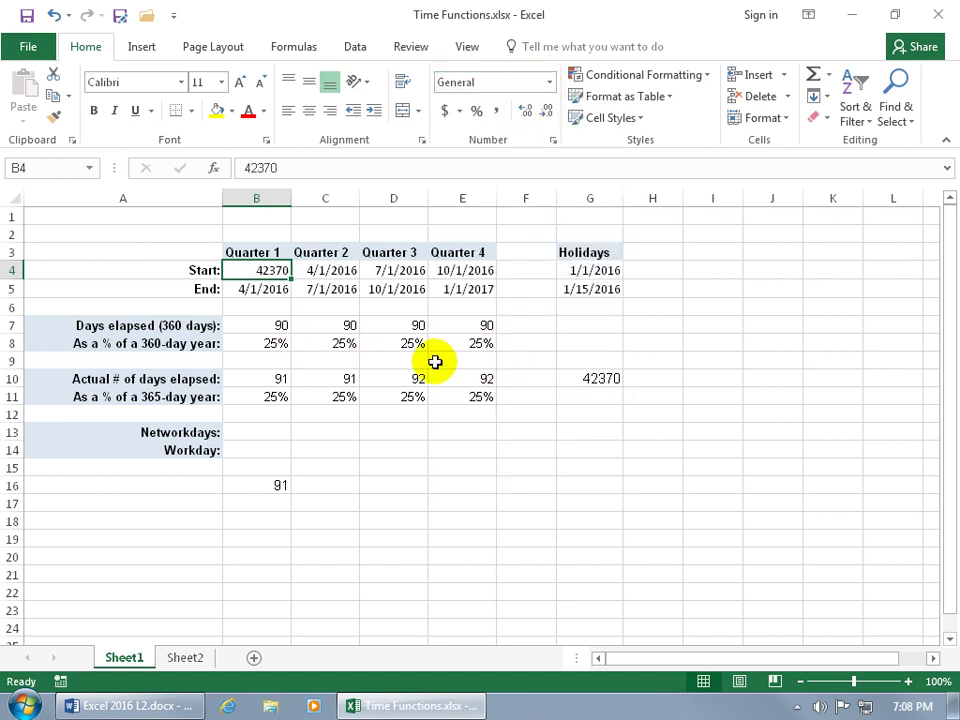
left_click(53, 15)
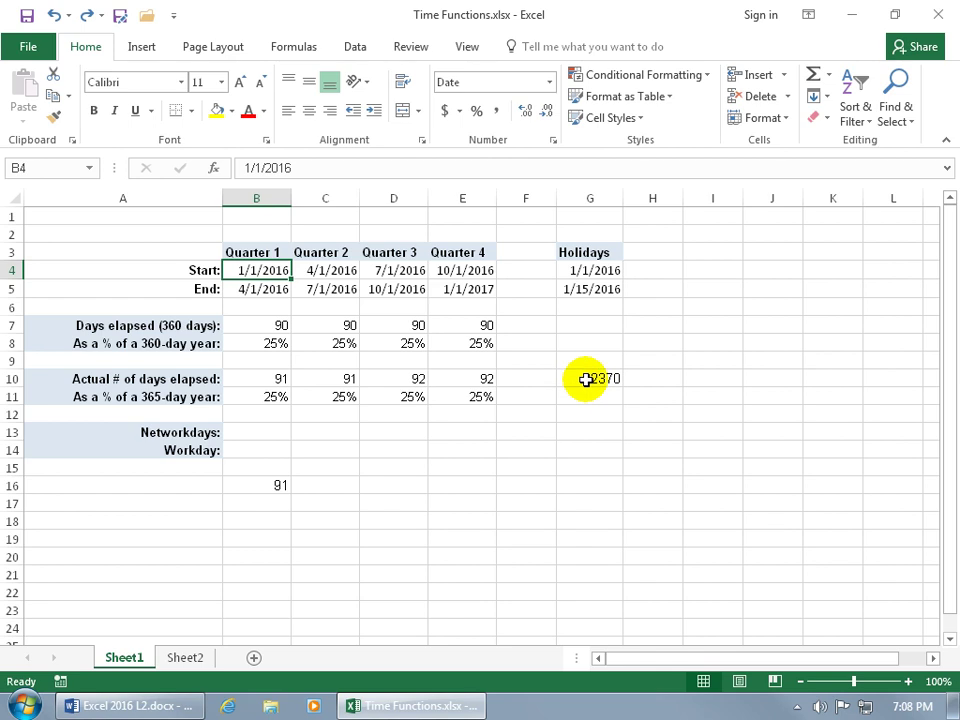
Clear the DATE formula from G10
left_click(585, 379)
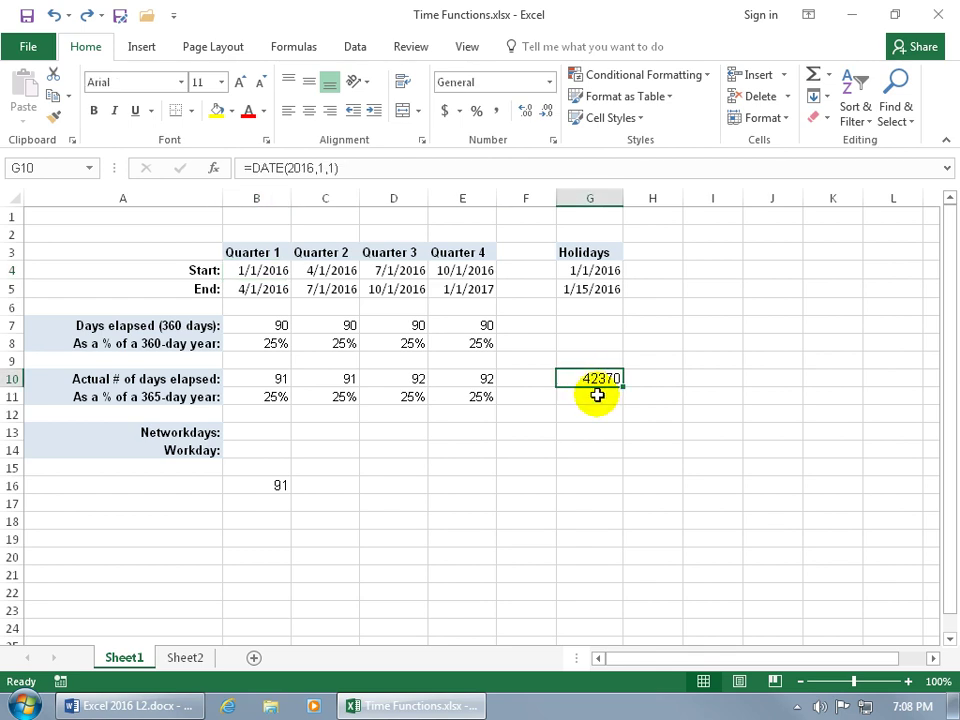
key("Delete")
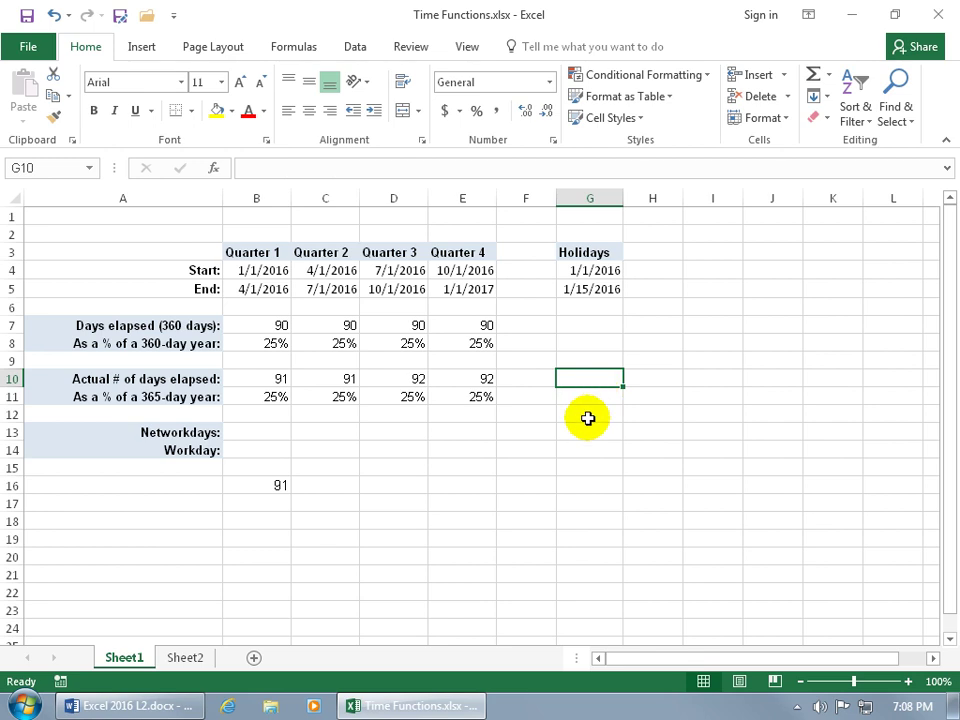
Enter =B4+20 in C15 to add 20 days to Quarter 1's start date
left_click(344, 467)
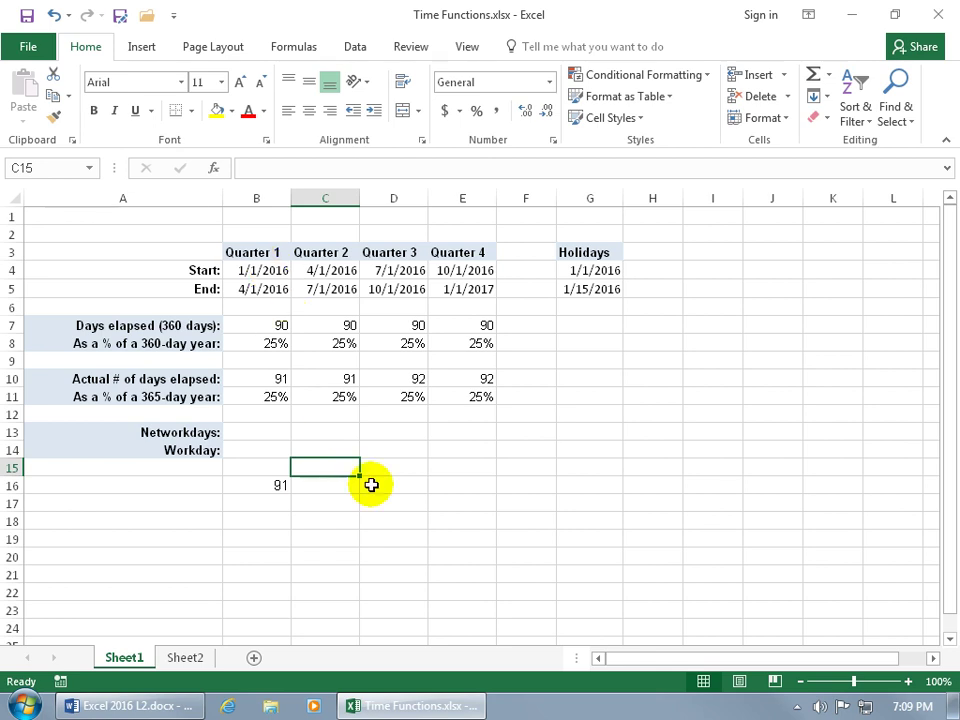
type("=")
left_click(264, 269)
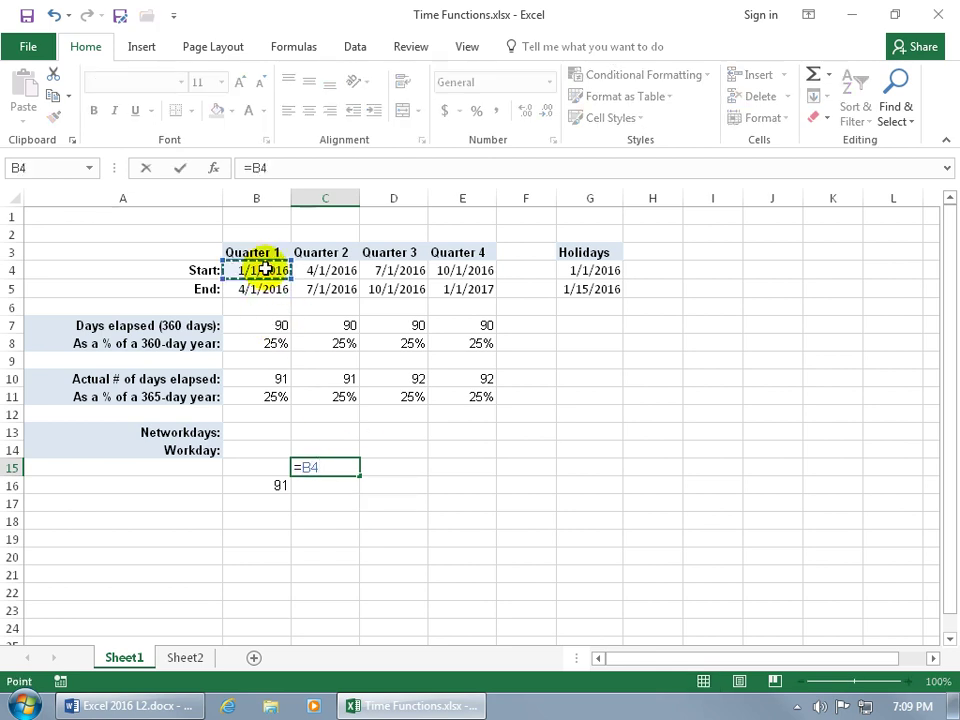
type("+20")
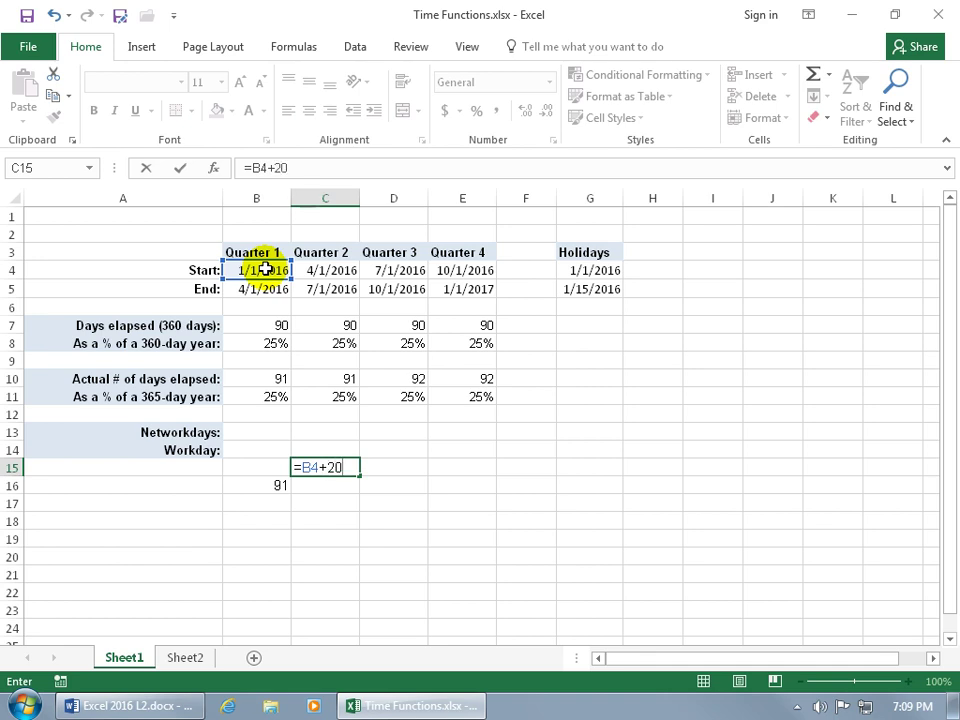
key("Return")
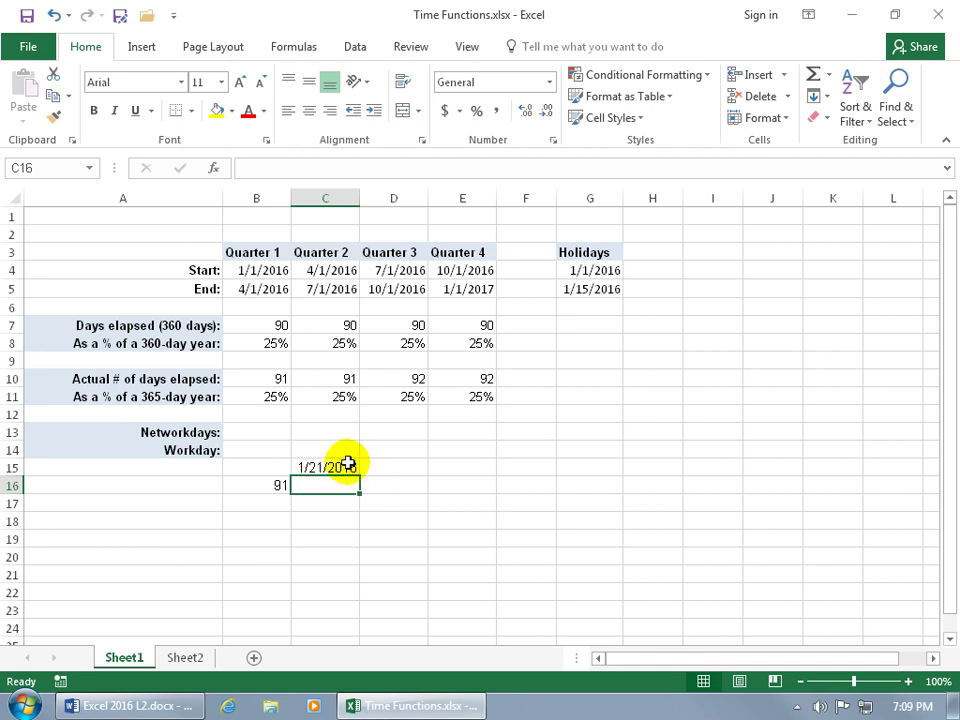
Clear the trial date formulas from the range B15:C16
left_click_drag(344, 467, 329, 491)
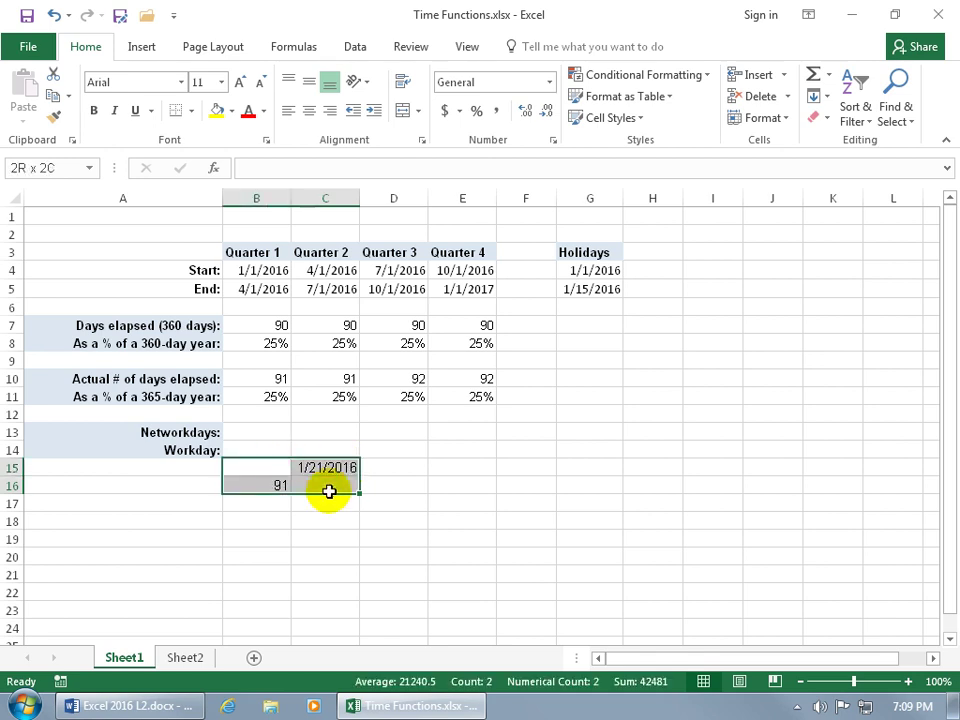
key("Delete")
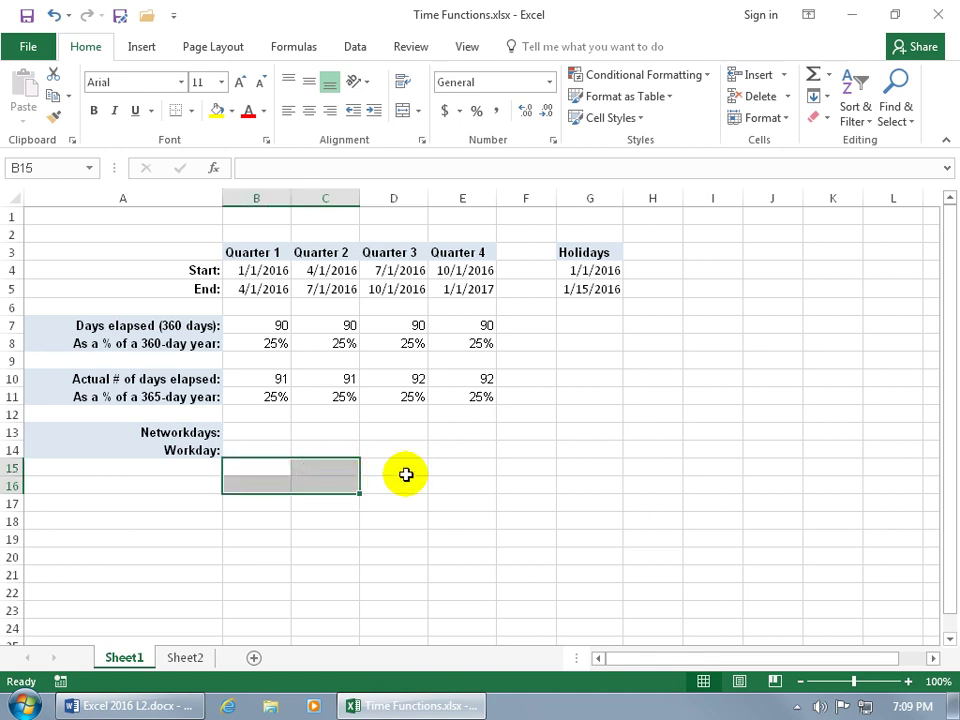
Enter the TODAY function in E15 to return the current date
left_click(456, 468)
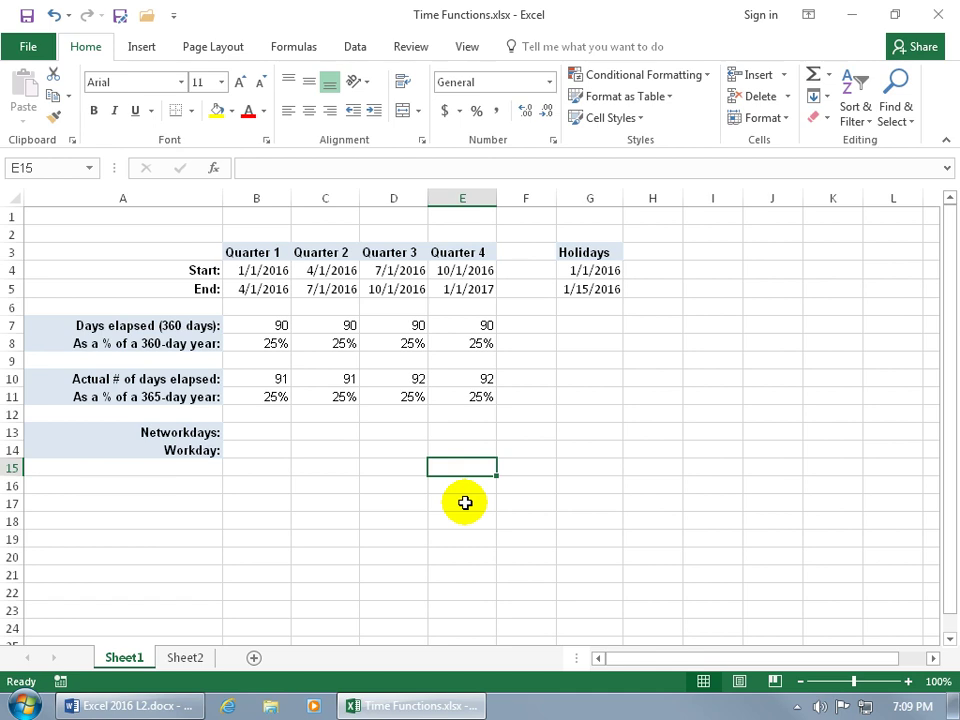
type("=toda")
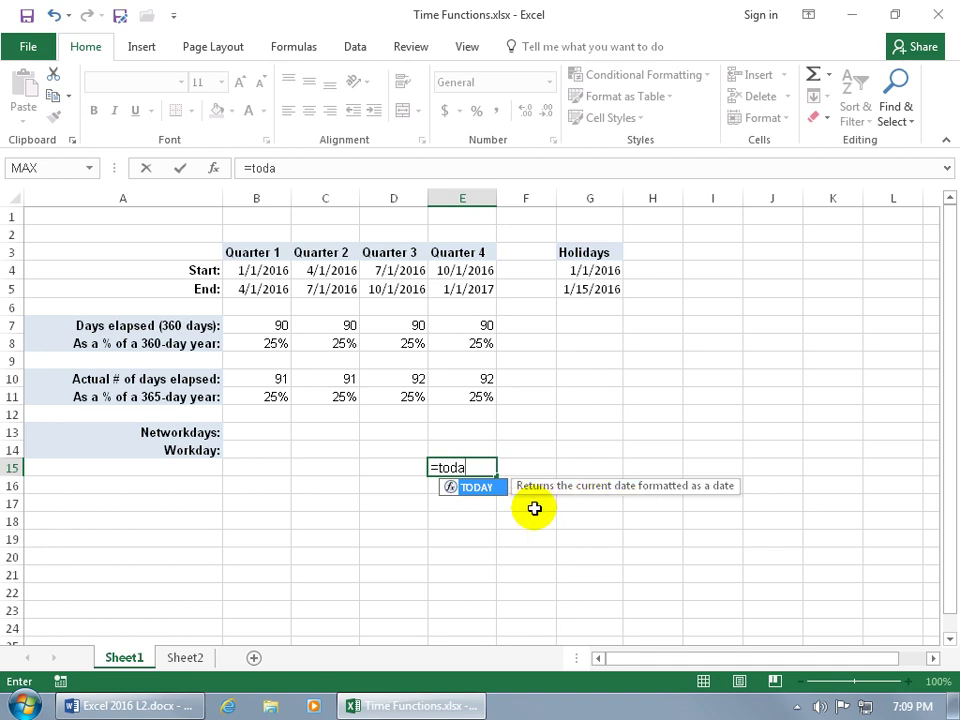
key("Tab")
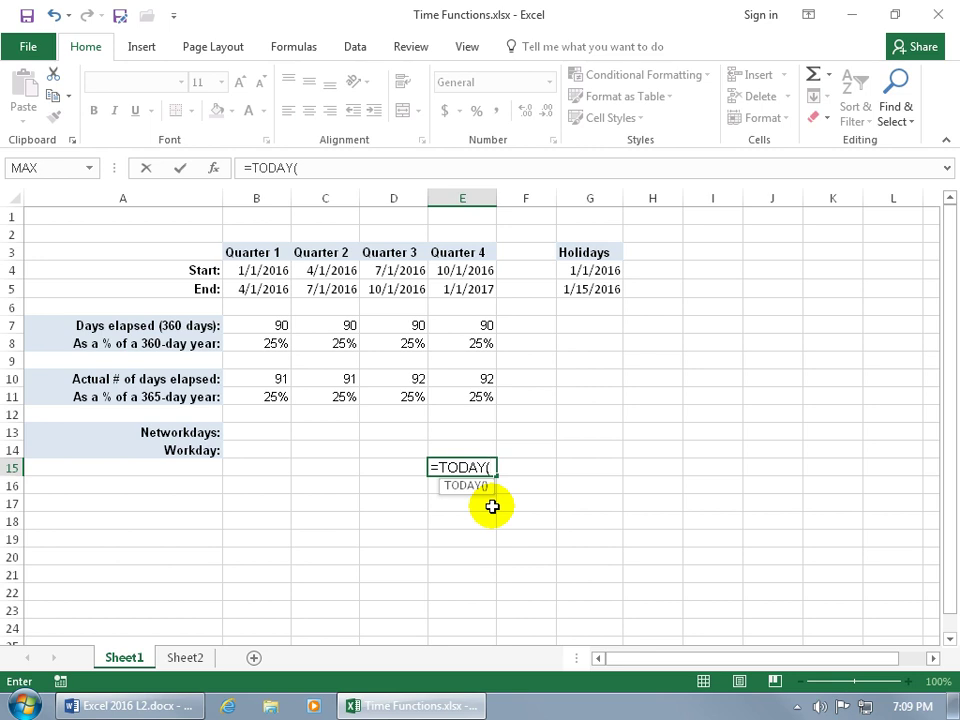
key("Return")
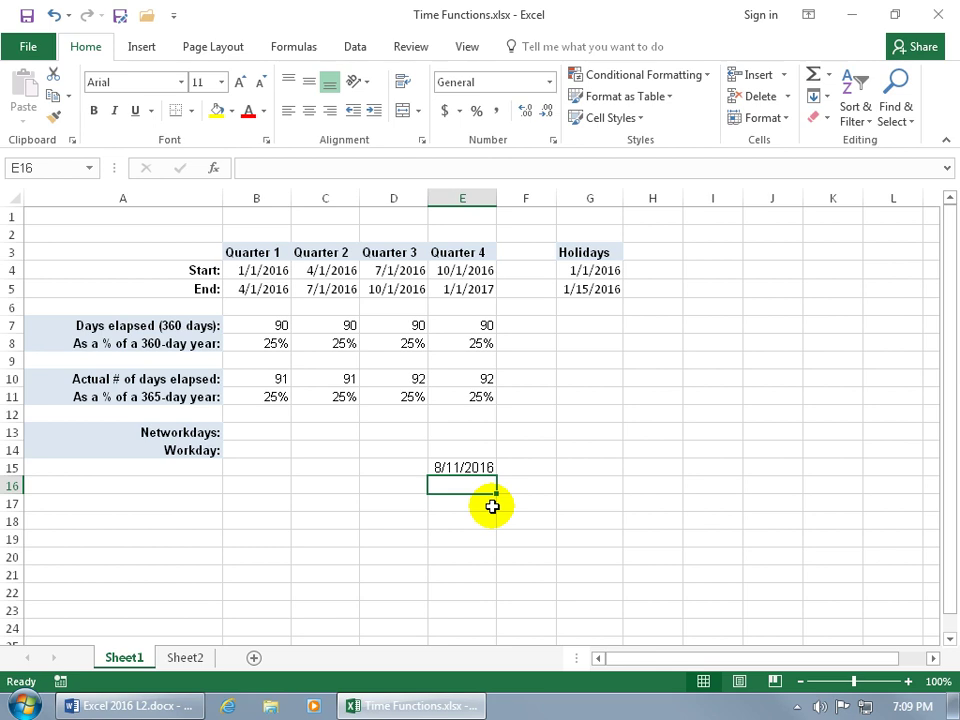
Enter the NOW function in E16 and widen column E to fit the full date and time
type("=now")
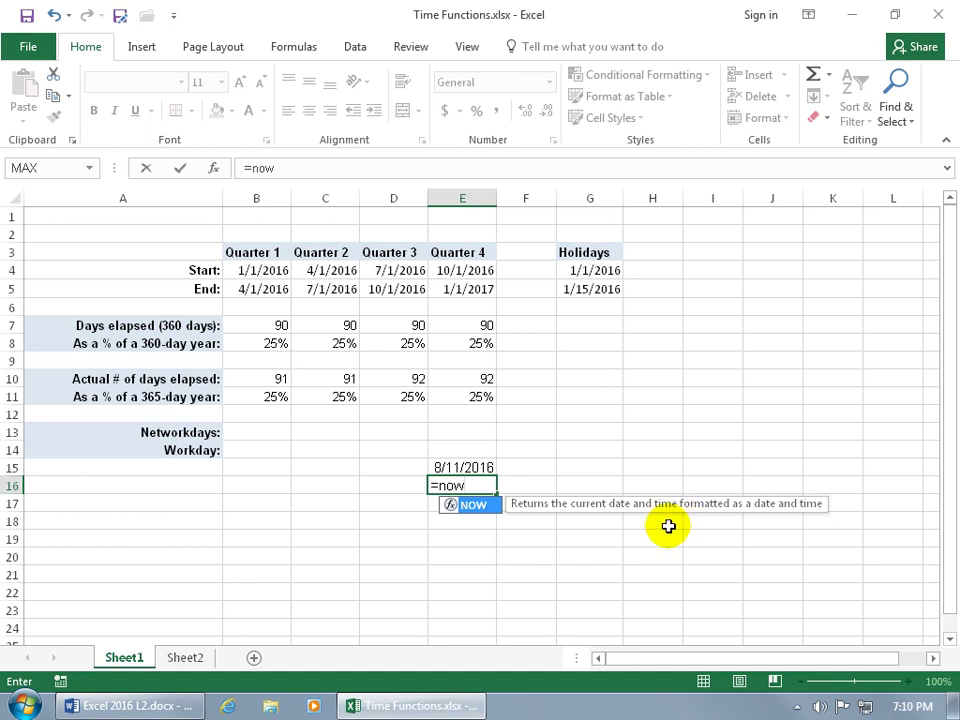
key("Tab")
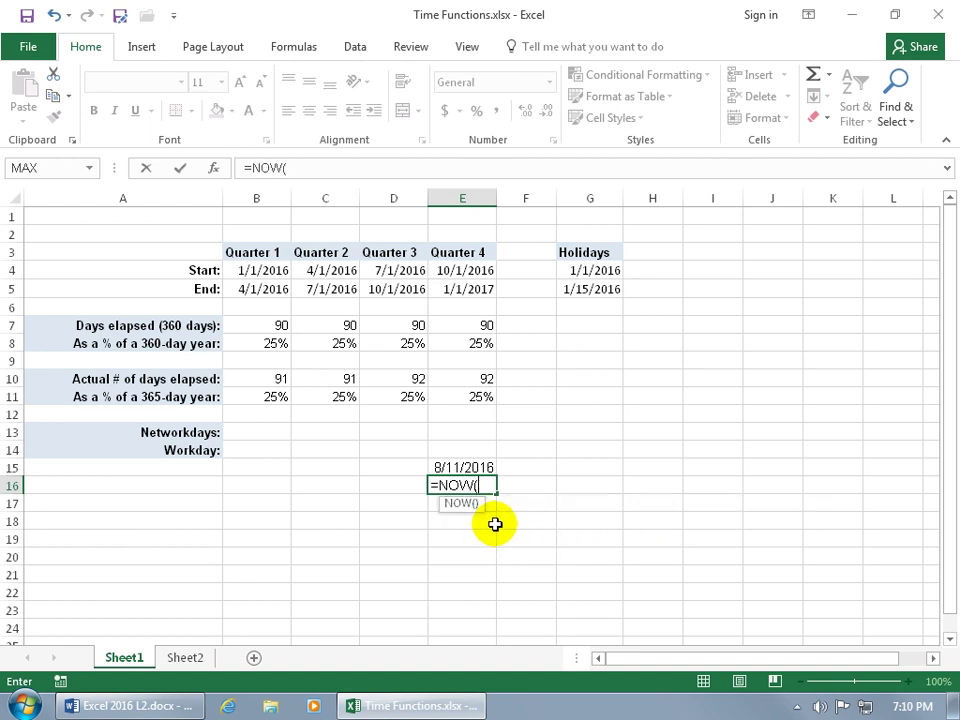
key("Return")
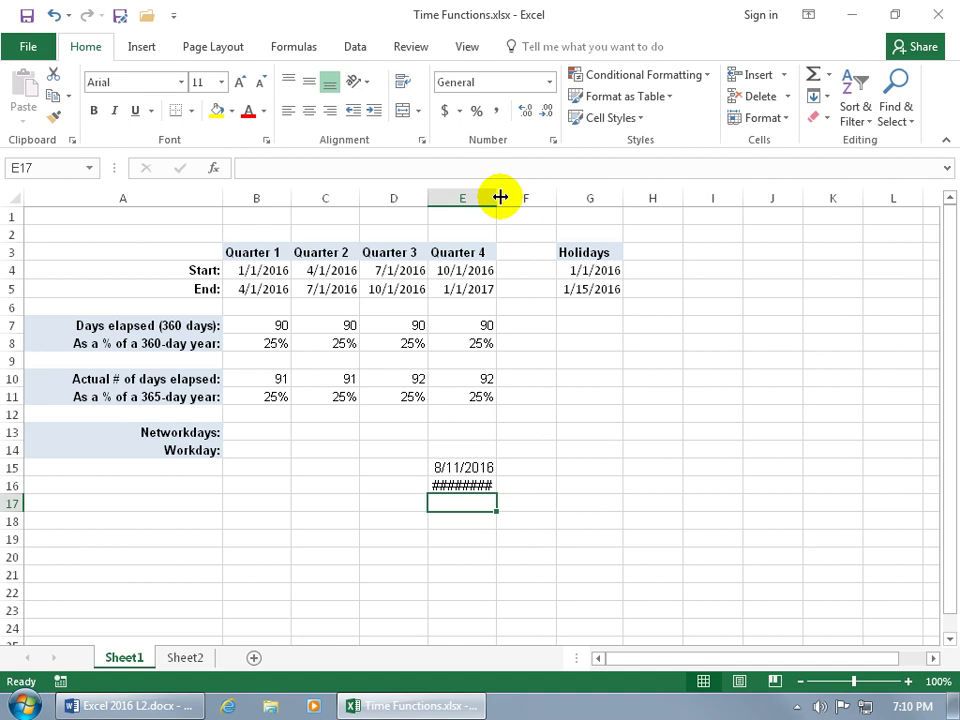
left_click_drag(500, 197, 542, 197)
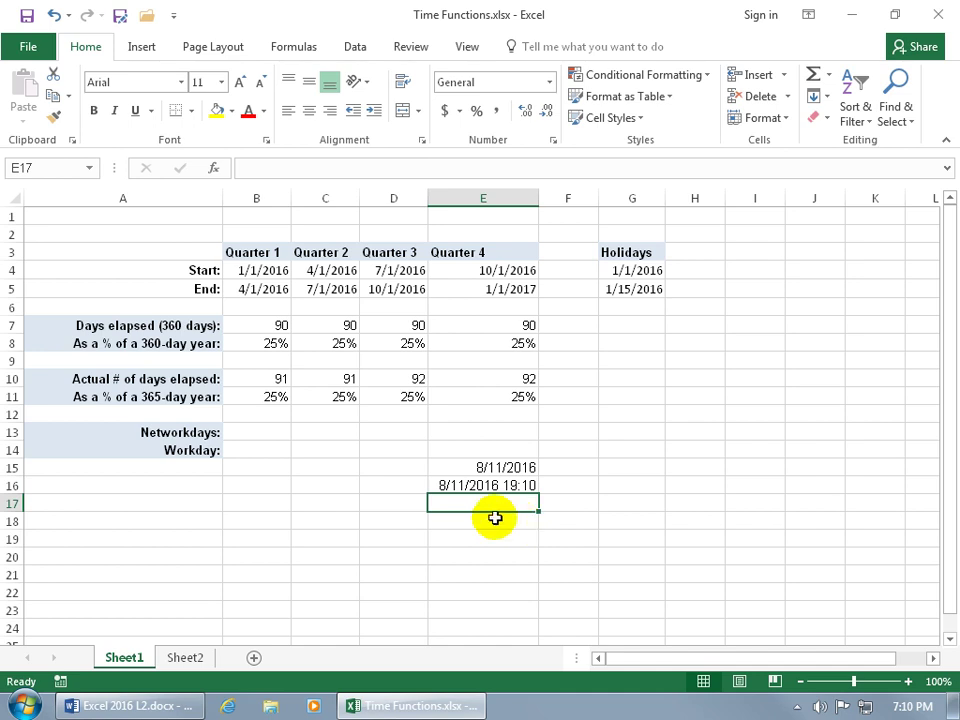
Enter a trial value of 5 in E18 to make the sheet recalculate, and clear it again
left_click(495, 517)
type("5")
key("Return")
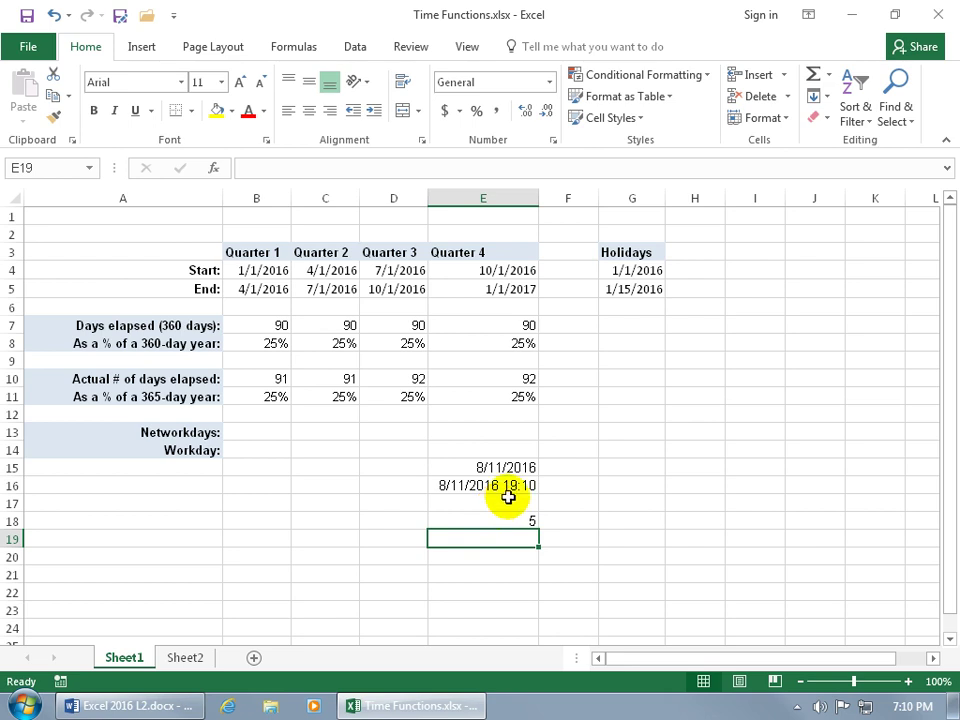
left_click(521, 517)
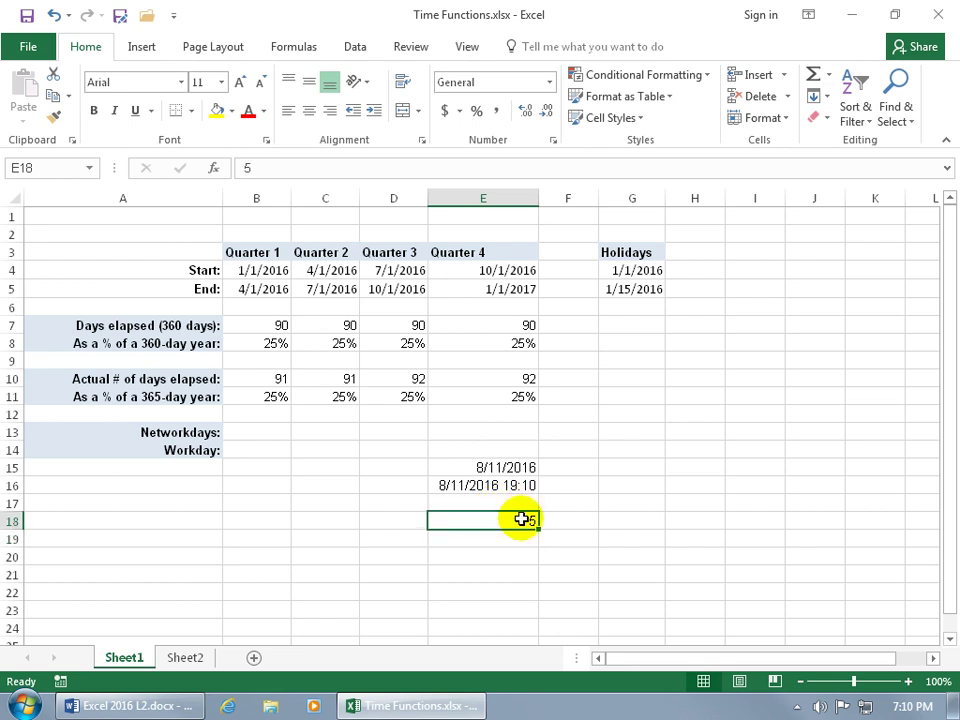
key("Delete")
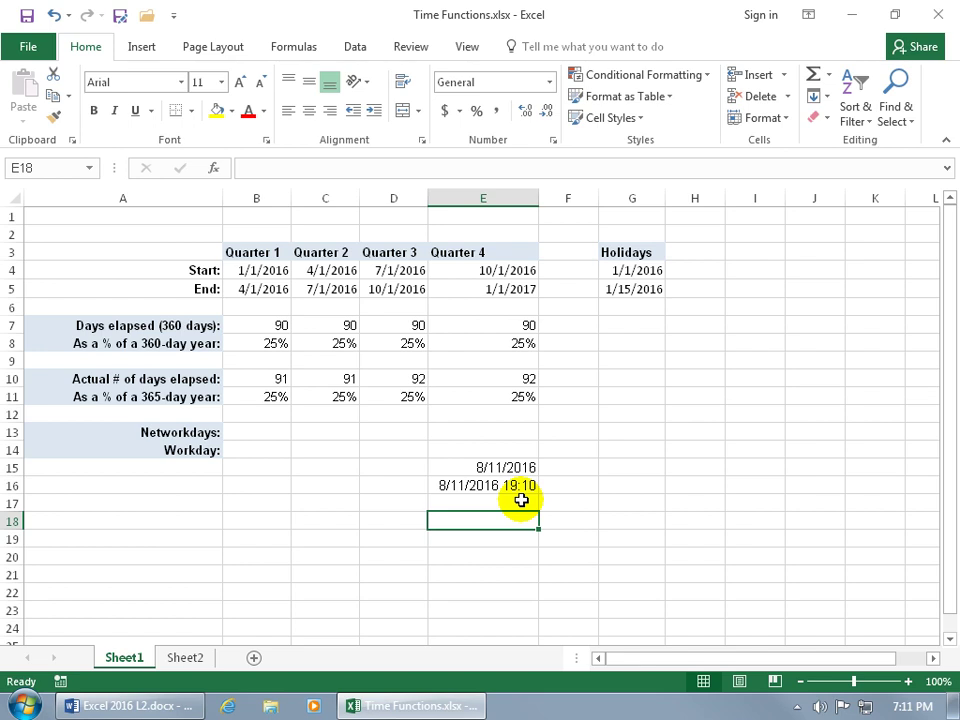
Enter =WEEKDAY(B4,1) in G15 to get the weekday number of Quarter 1's start date, counting from Sunday as 1
left_click(278, 271)
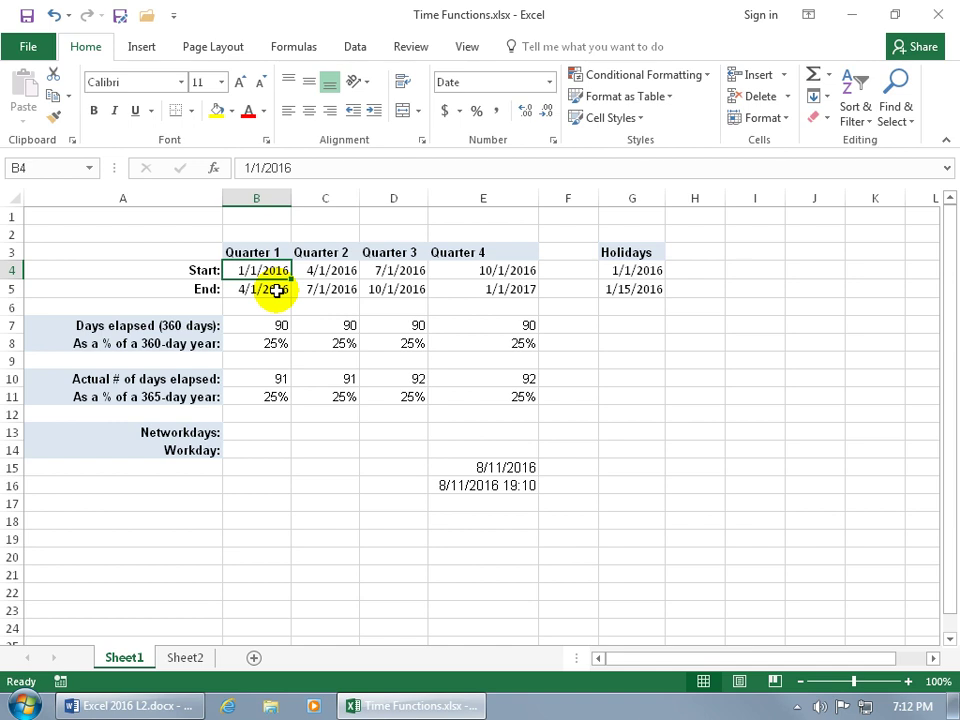
left_click(619, 464)
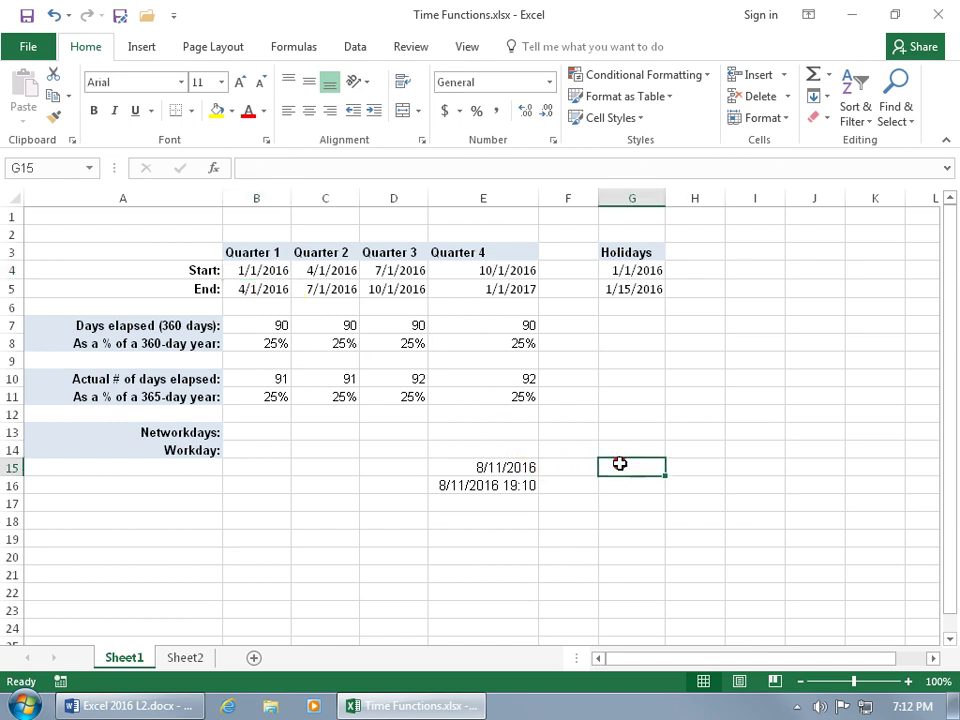
type("=")
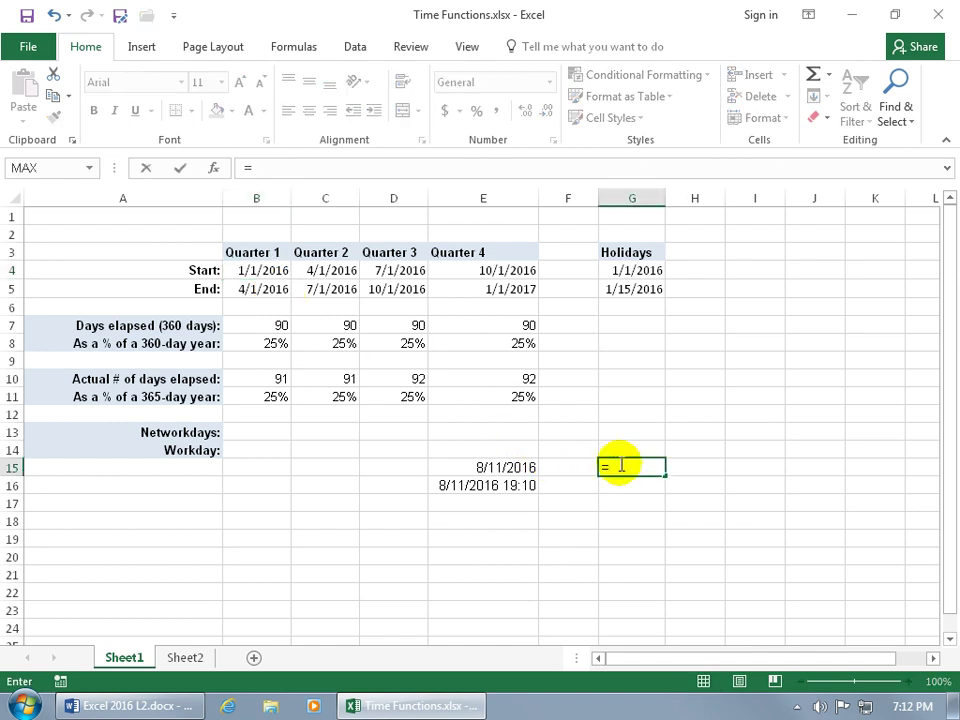
type("week")
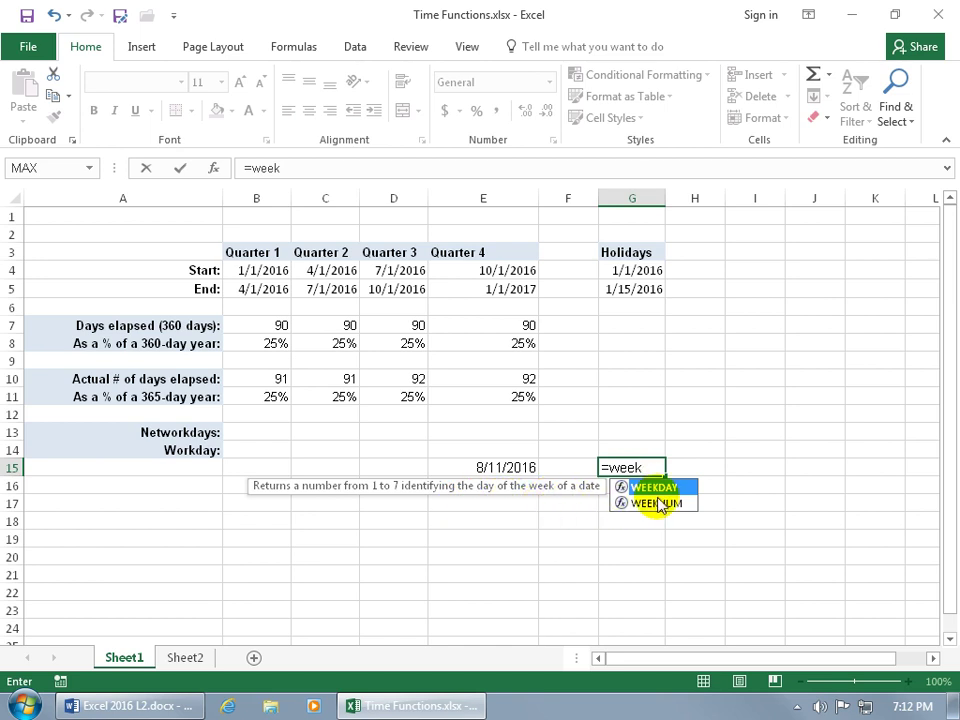
double_click(662, 493)
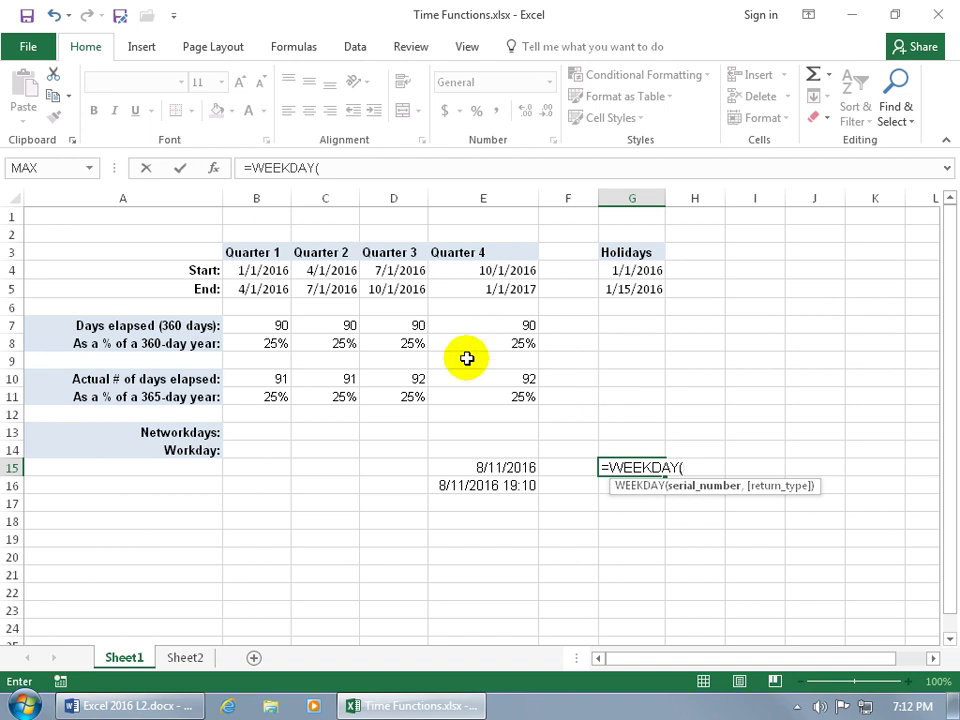
left_click(267, 270)
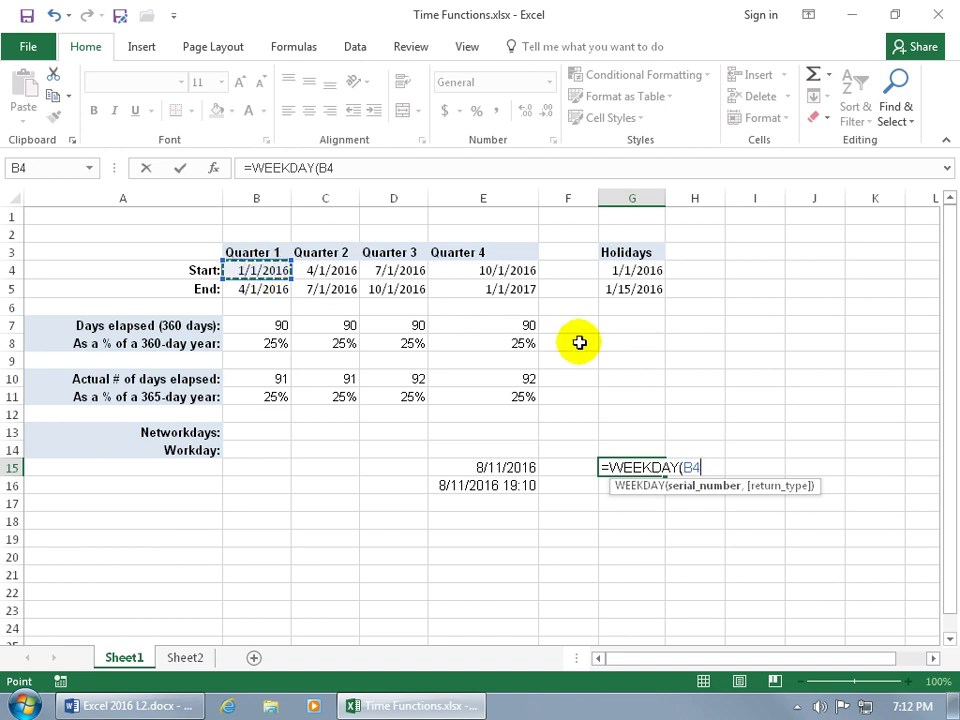
type(",")
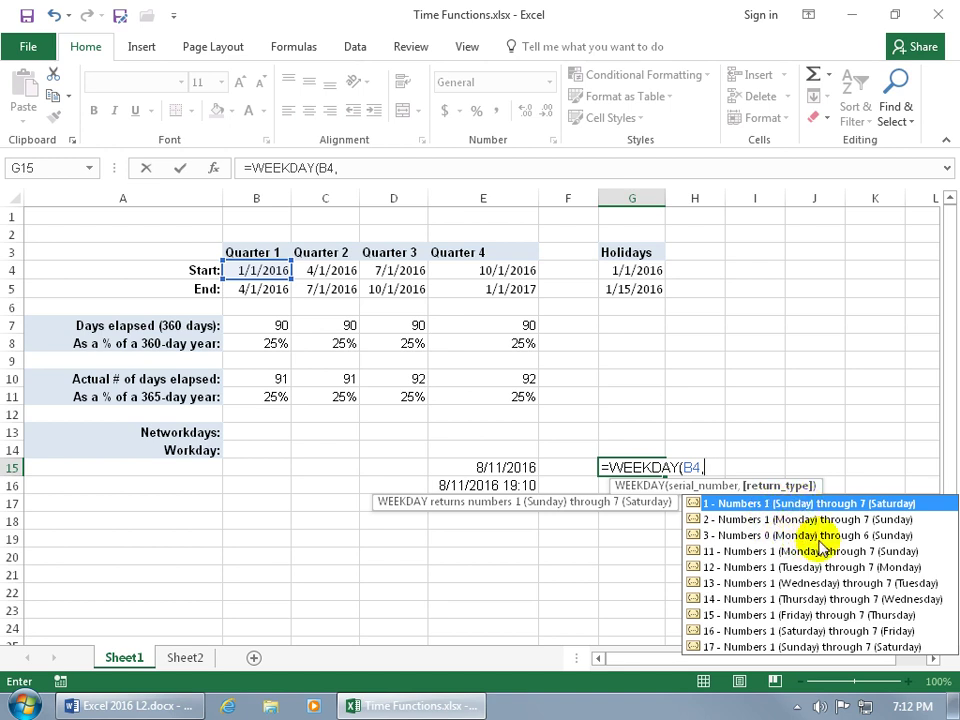
double_click(793, 505)
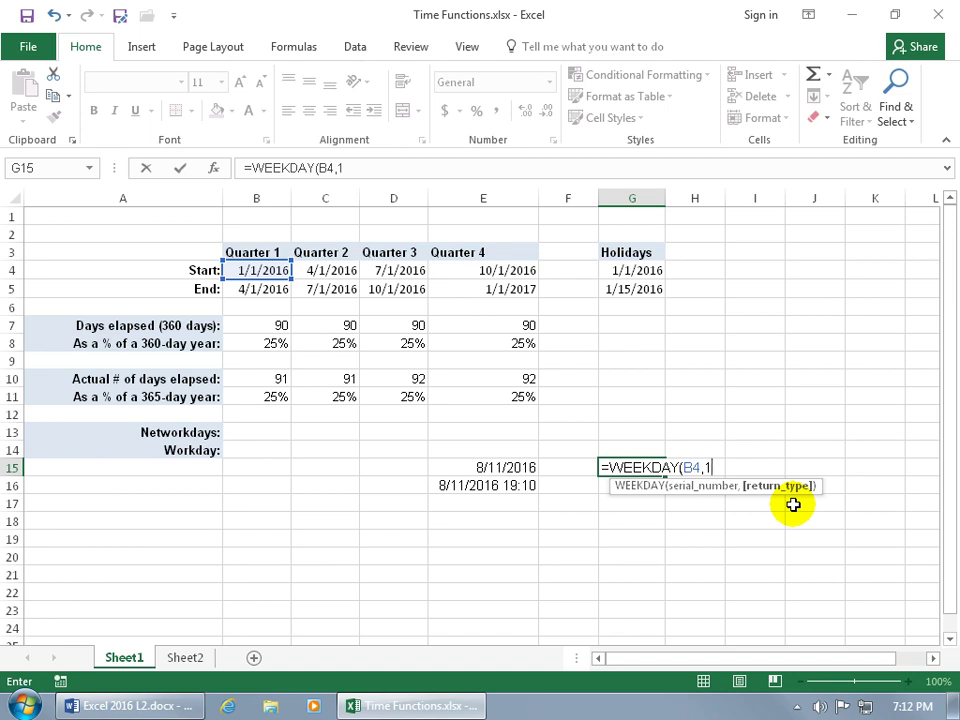
key("Return")
left_click(660, 467)
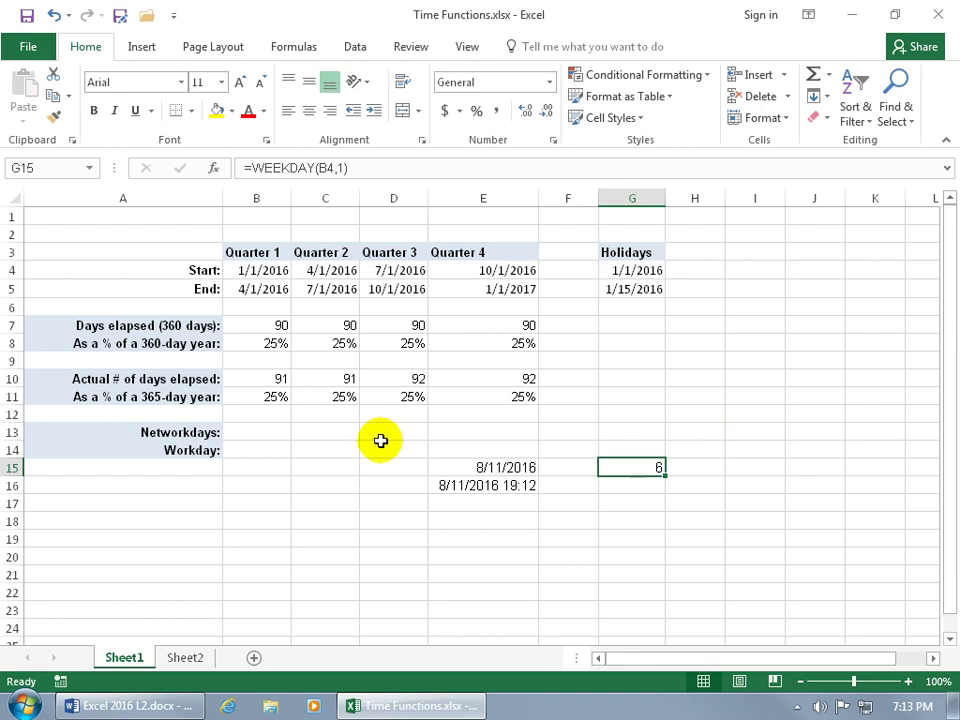
Enter =NETWORKDAYS(B4,B5) in B13 to count the workdays between Quarter 1's start and end dates
left_click(265, 445)
left_click(266, 432)
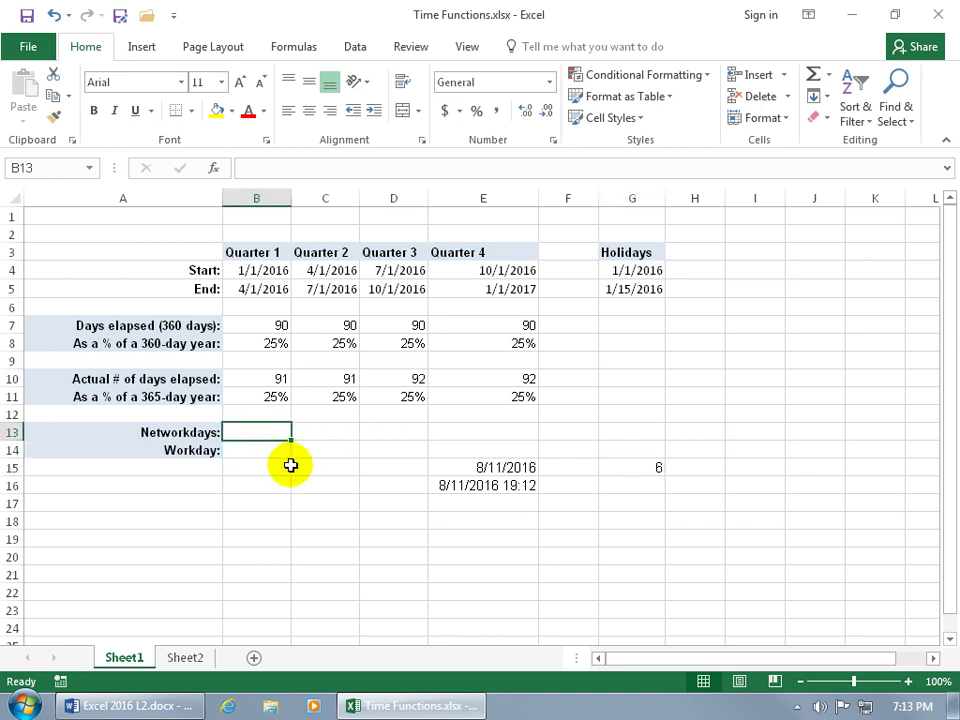
type("=")
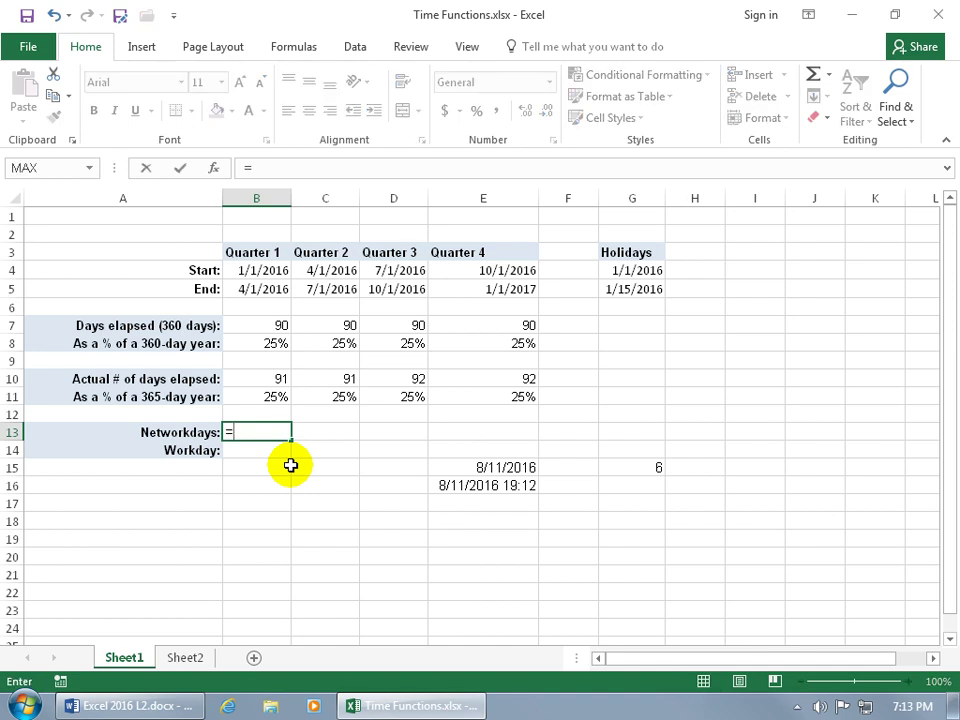
type("netwo")
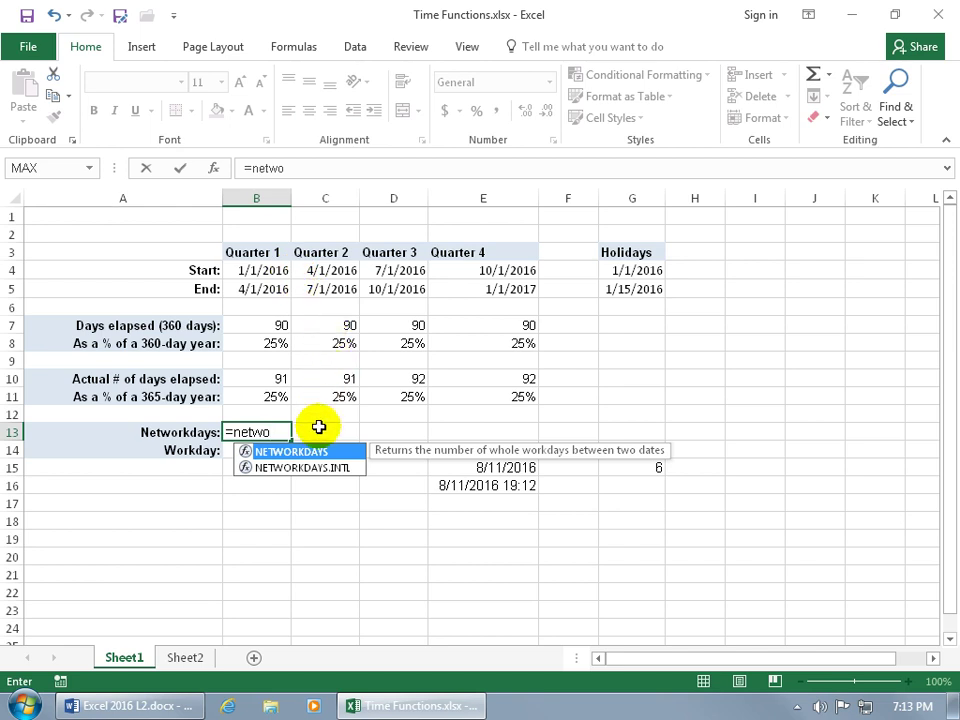
key("Tab")
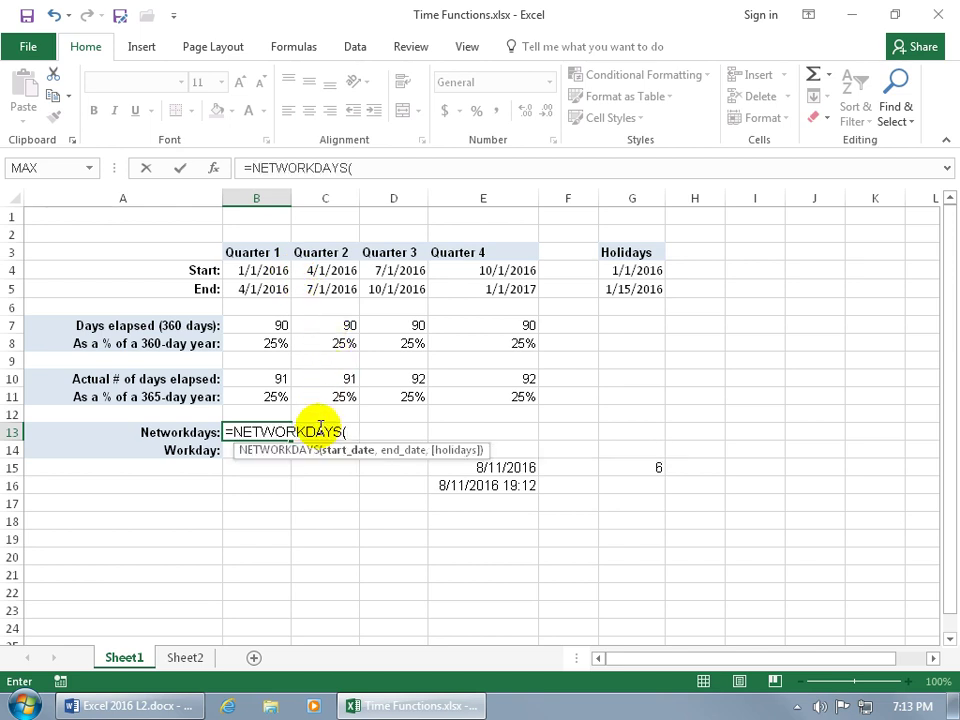
left_click(266, 270)
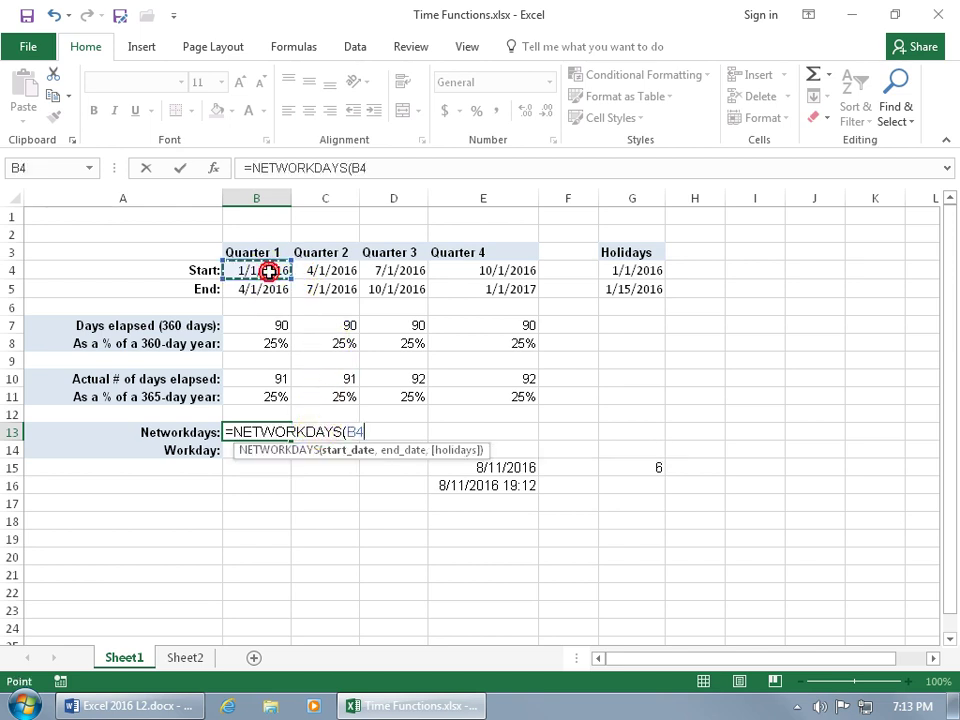
type(",")
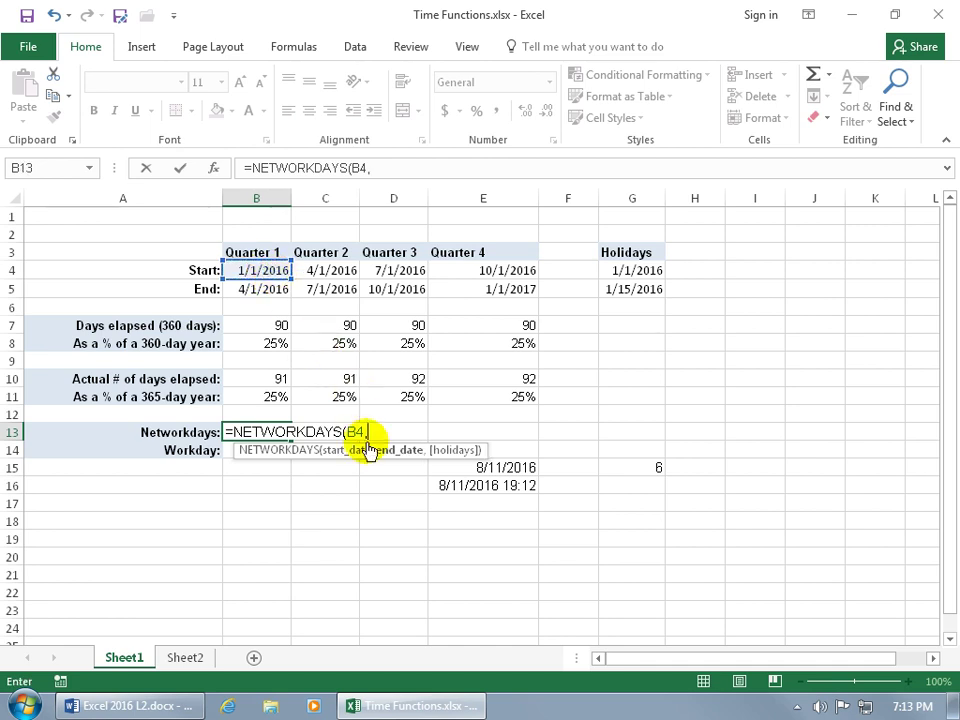
left_click(270, 289)
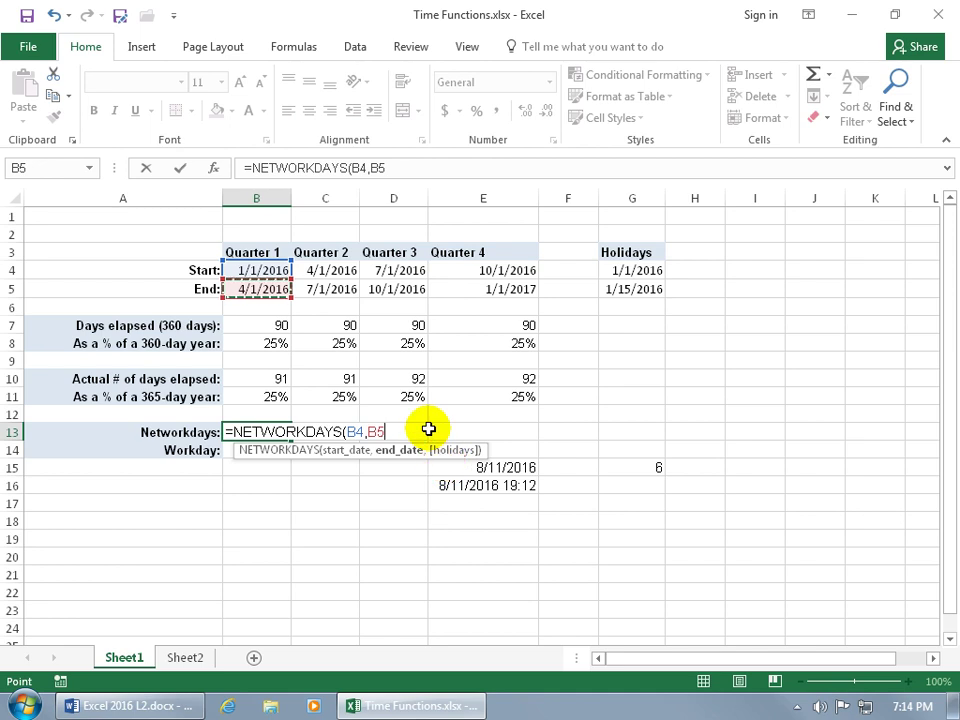
key("Return")
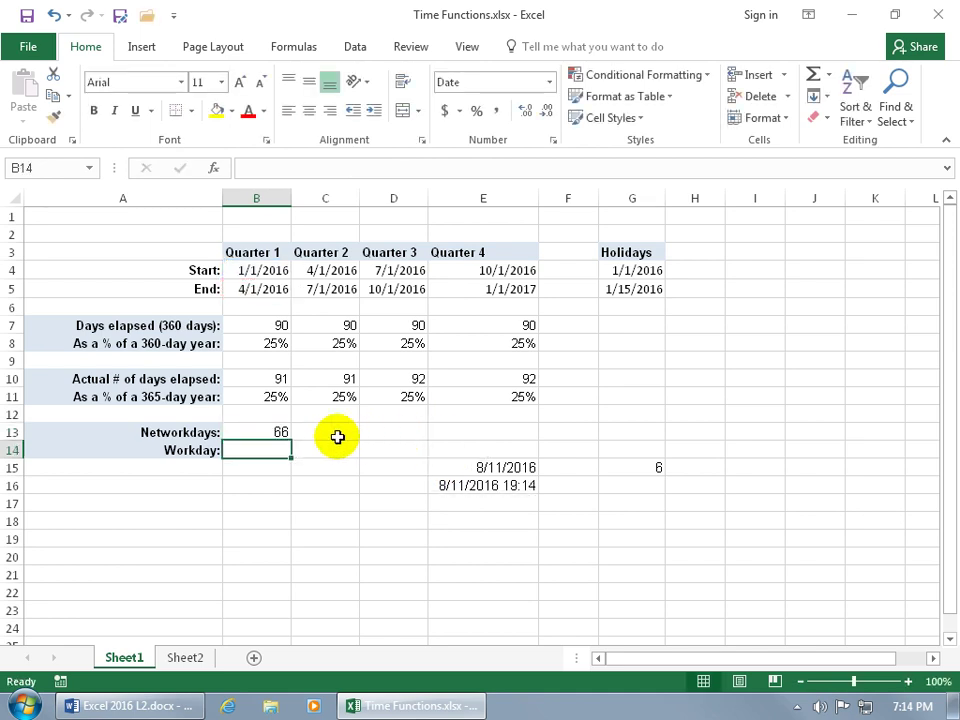
left_click(284, 431)
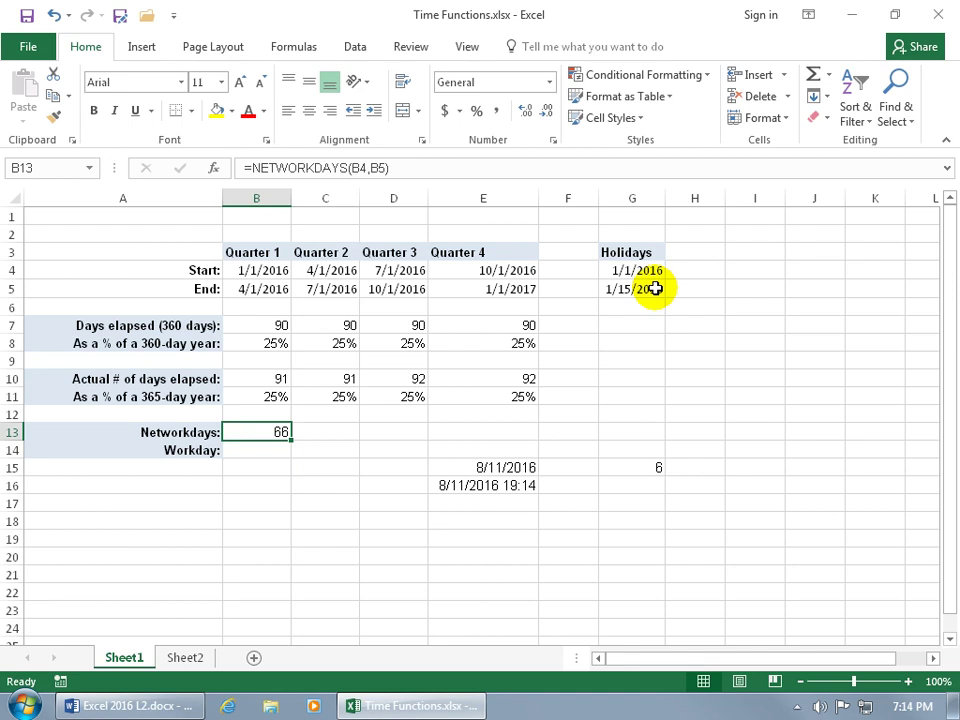
Add the holiday dates G4:G5 as the holidays argument of the NETWORKDAYS formula in B13
double_click(270, 431)
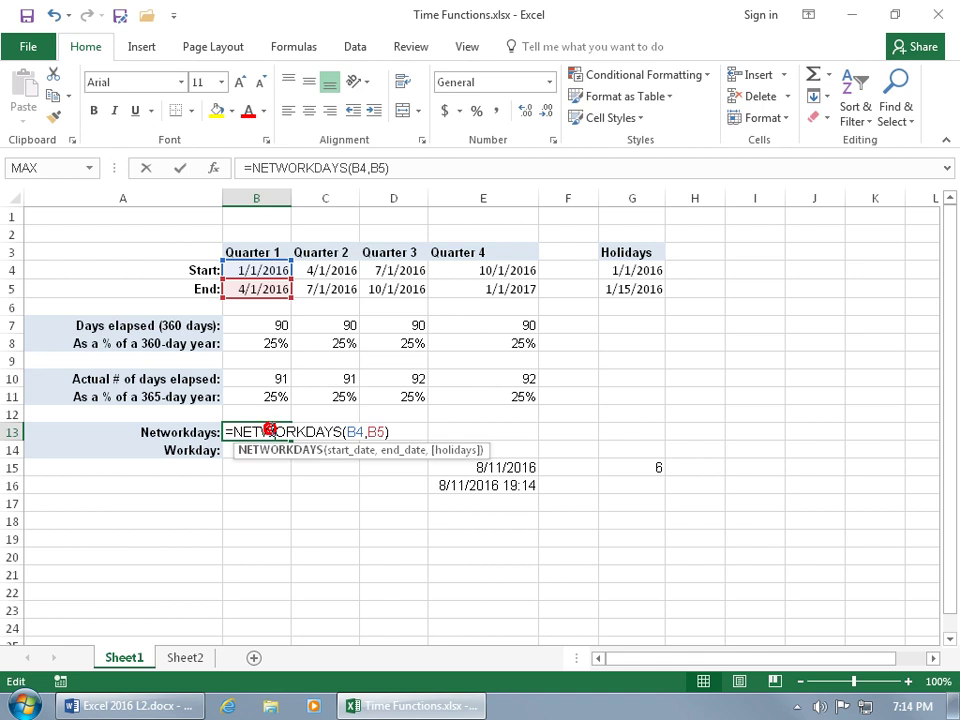
left_click(385, 432)
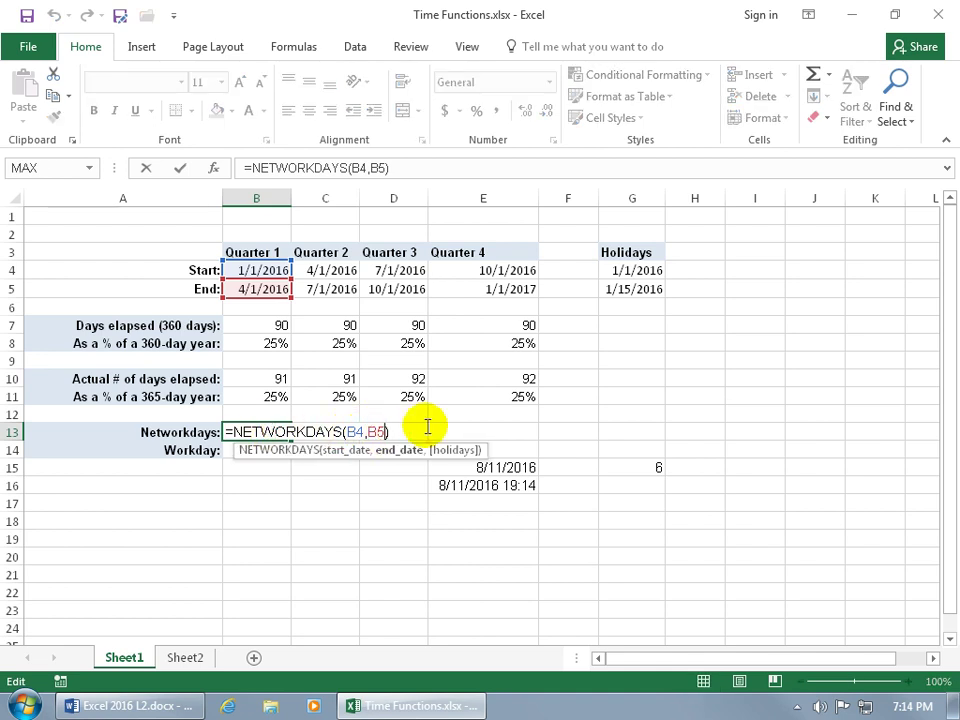
type(",")
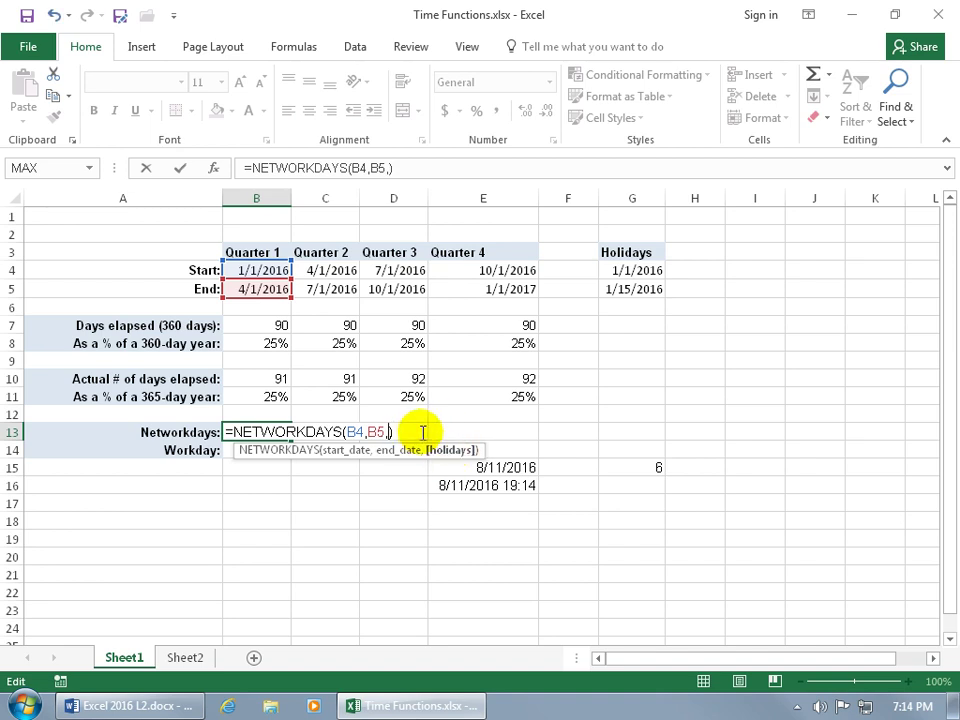
left_click_drag(625, 271, 632, 287)
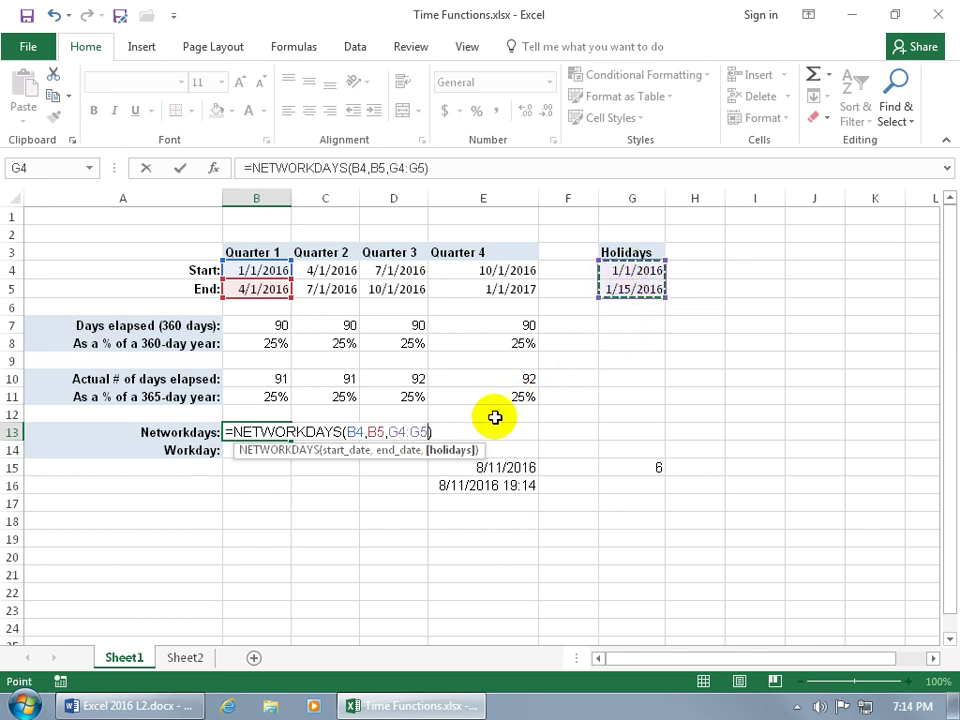
key("Return")
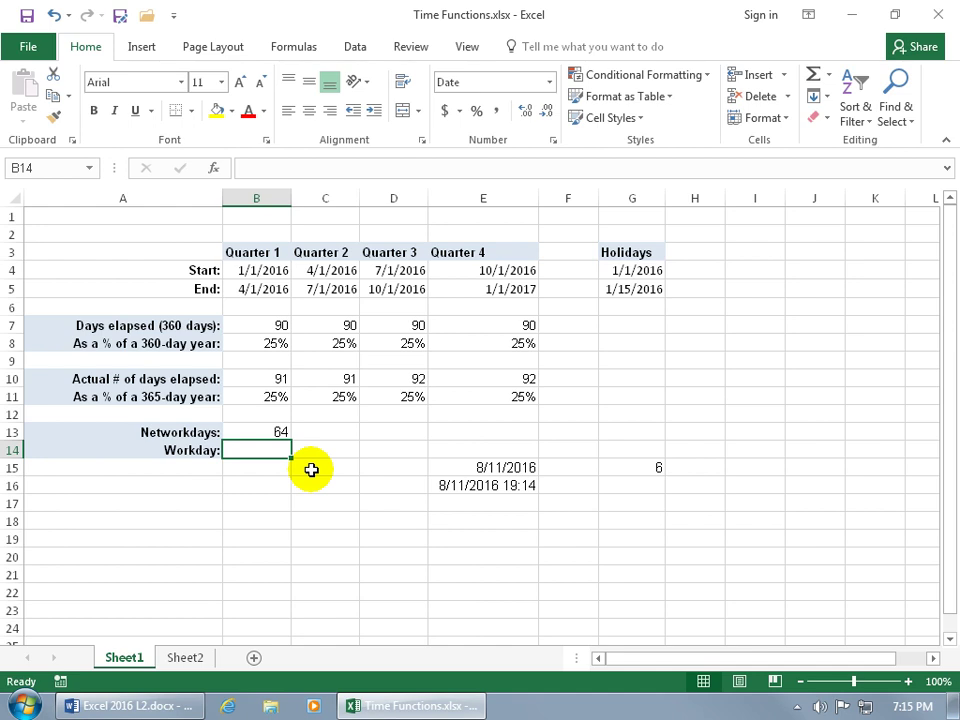
Enter =WORKDAY(B4,20) in B14 to get the date 20 workdays after Quarter 1's start date
type("=")
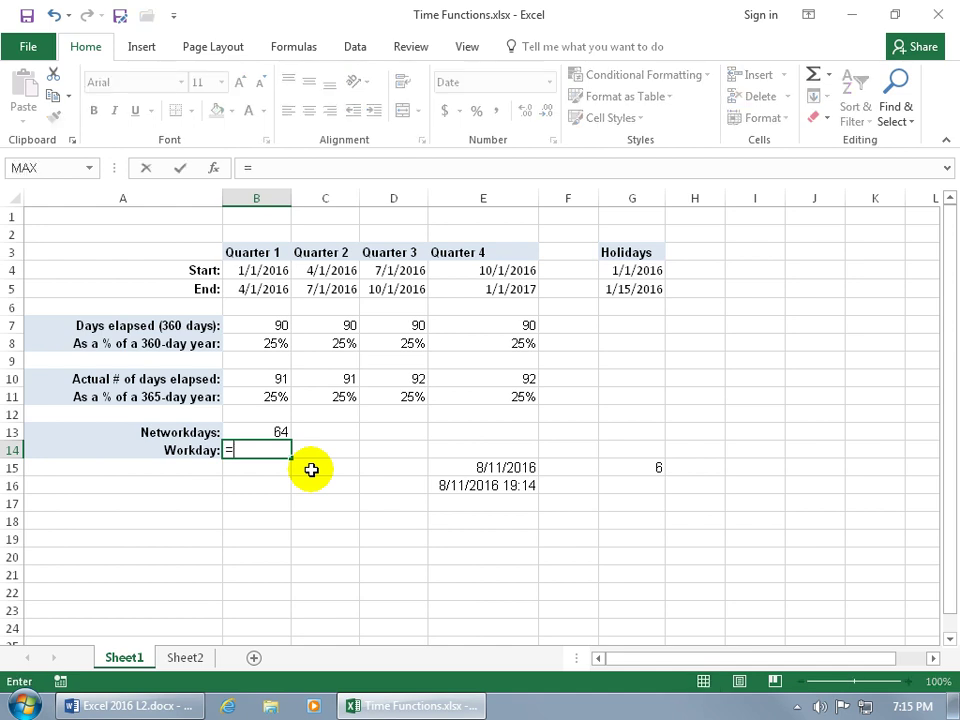
type("workd")
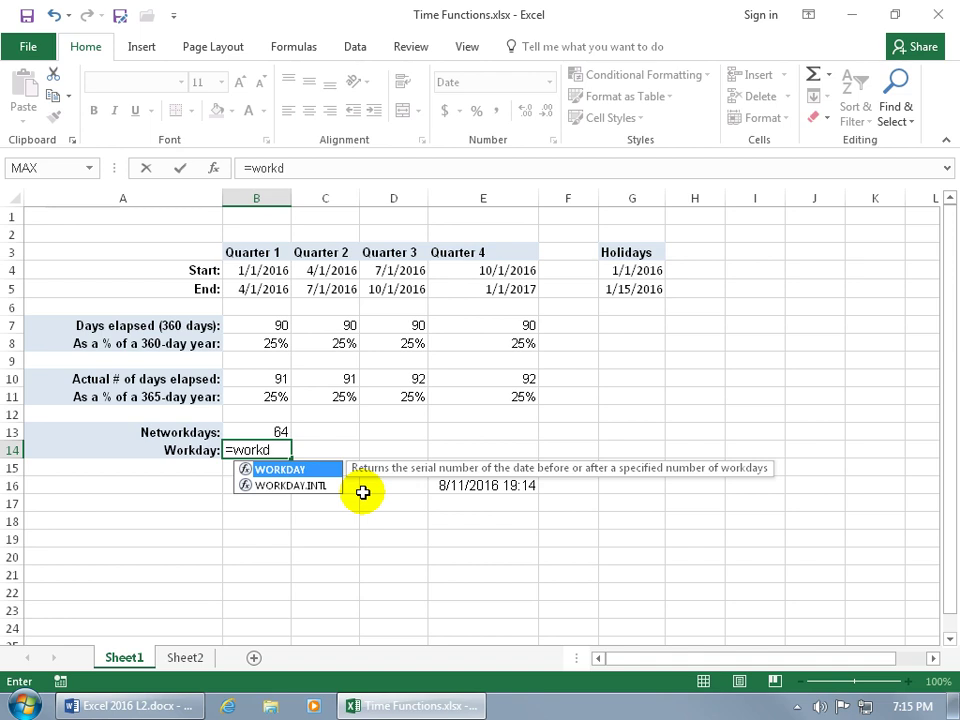
key("Tab")
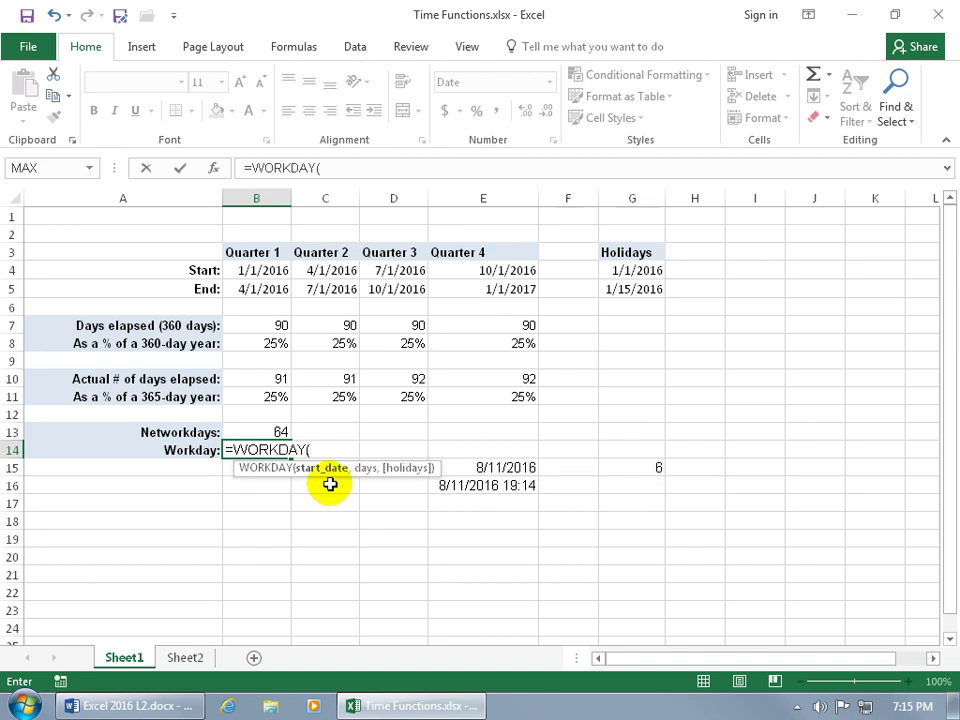
left_click(271, 268)
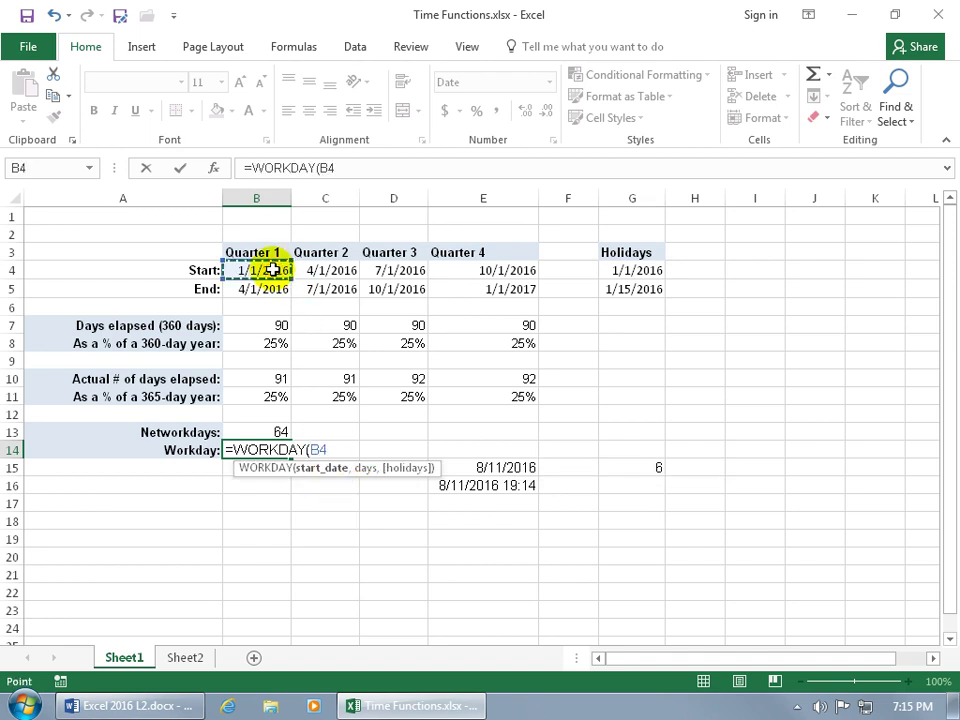
type(",")
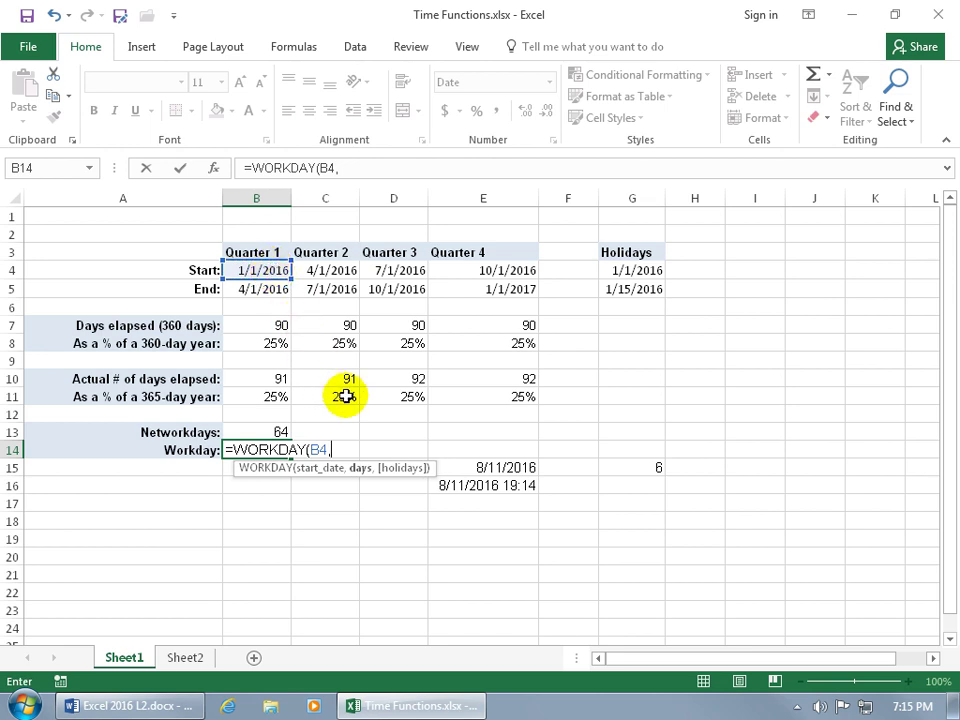
type("20")
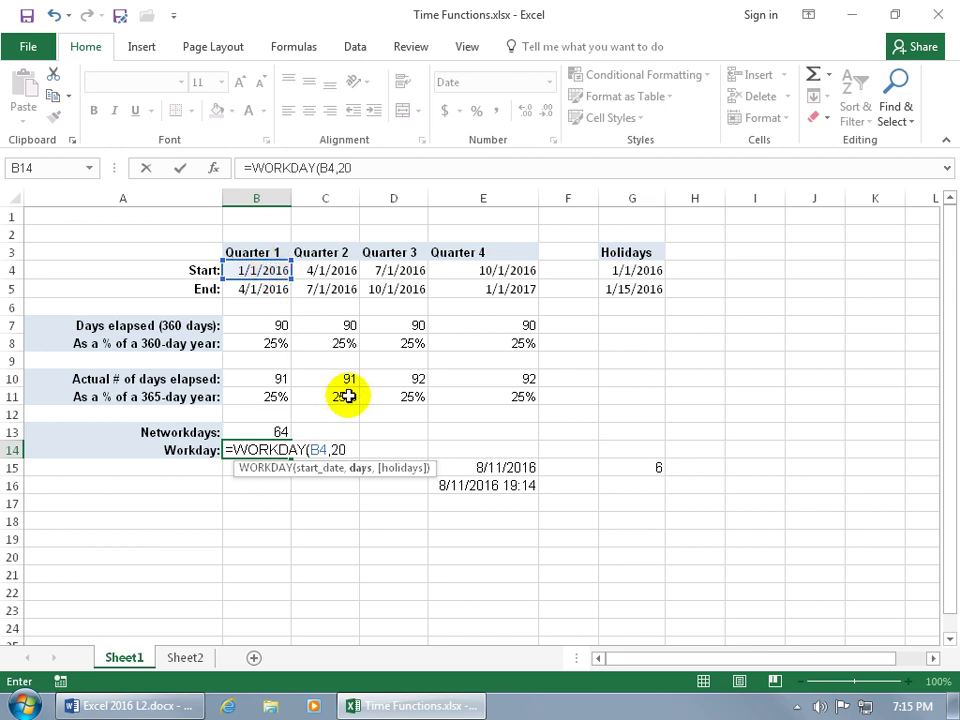
key("Return")
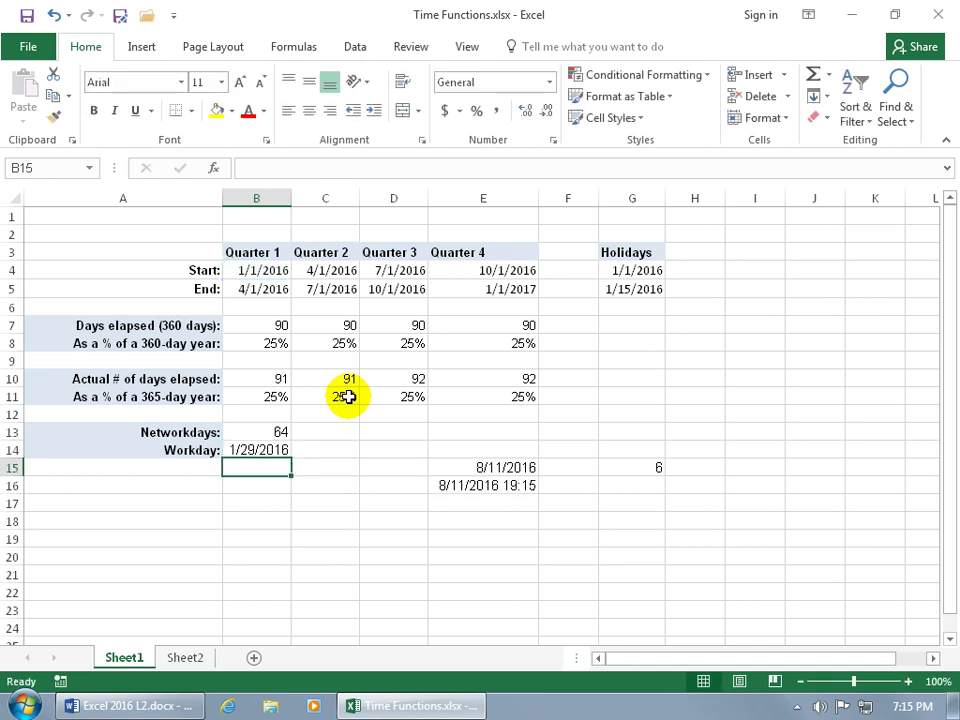
Add the holiday dates G4:G5 as the holidays argument of the WORKDAY formula in B14
left_click(279, 450)
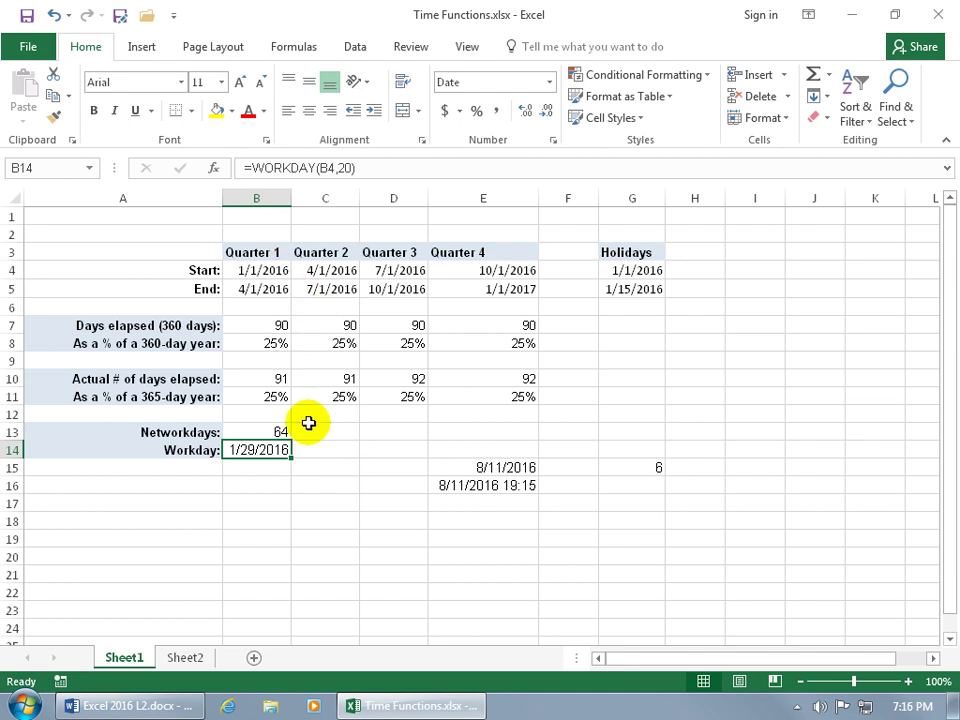
double_click(272, 448)
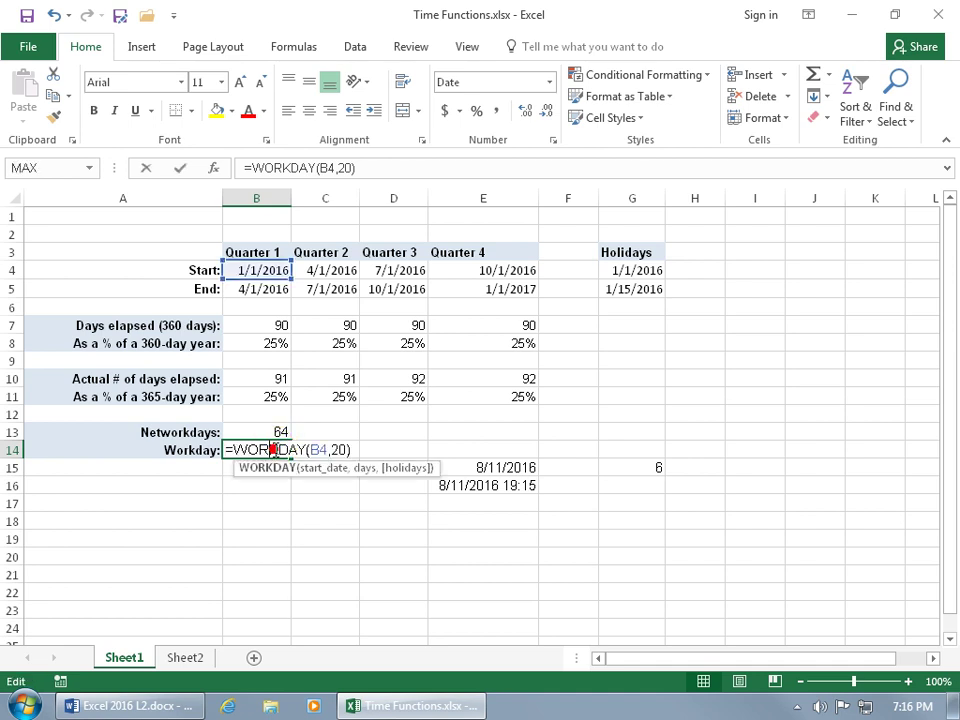
left_click(343, 449)
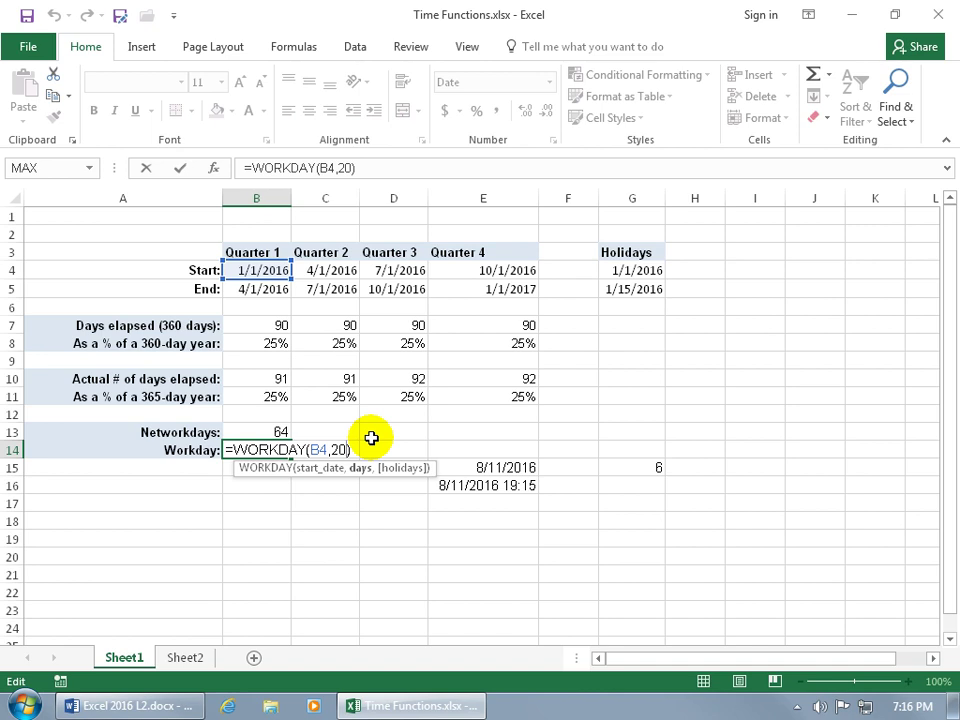
type(",")
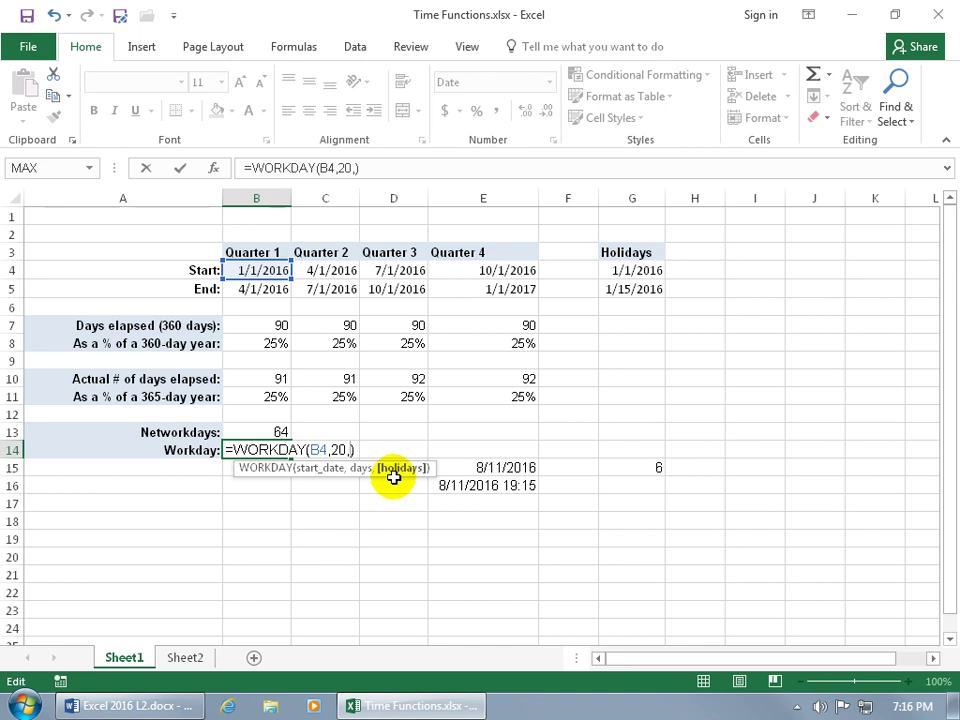
left_click_drag(658, 272, 658, 285)
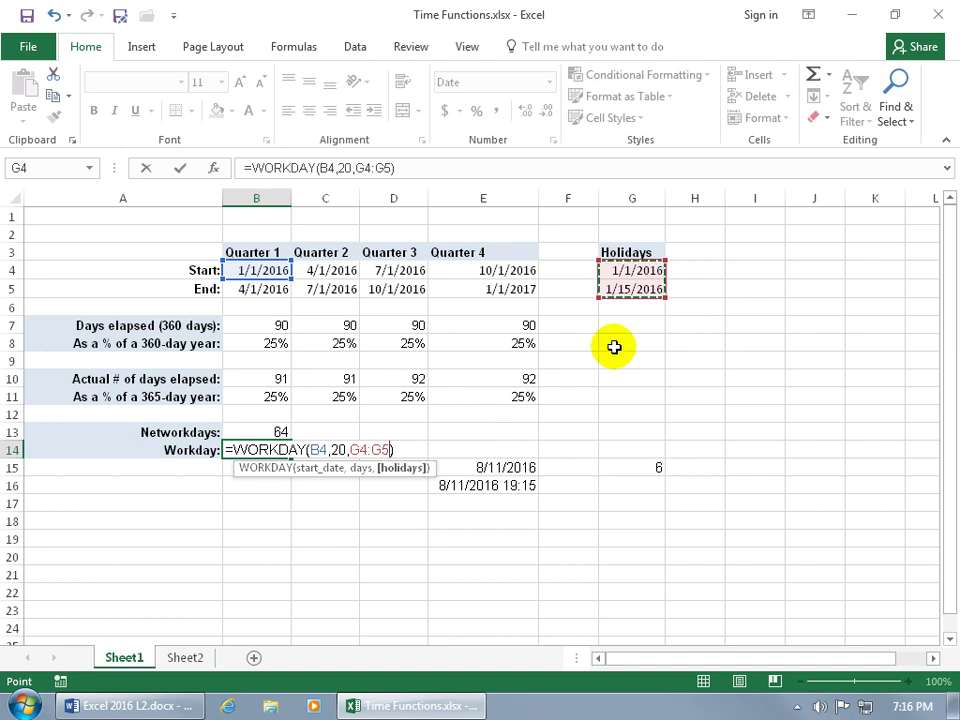
key("ctrl+Return")
key("Return")
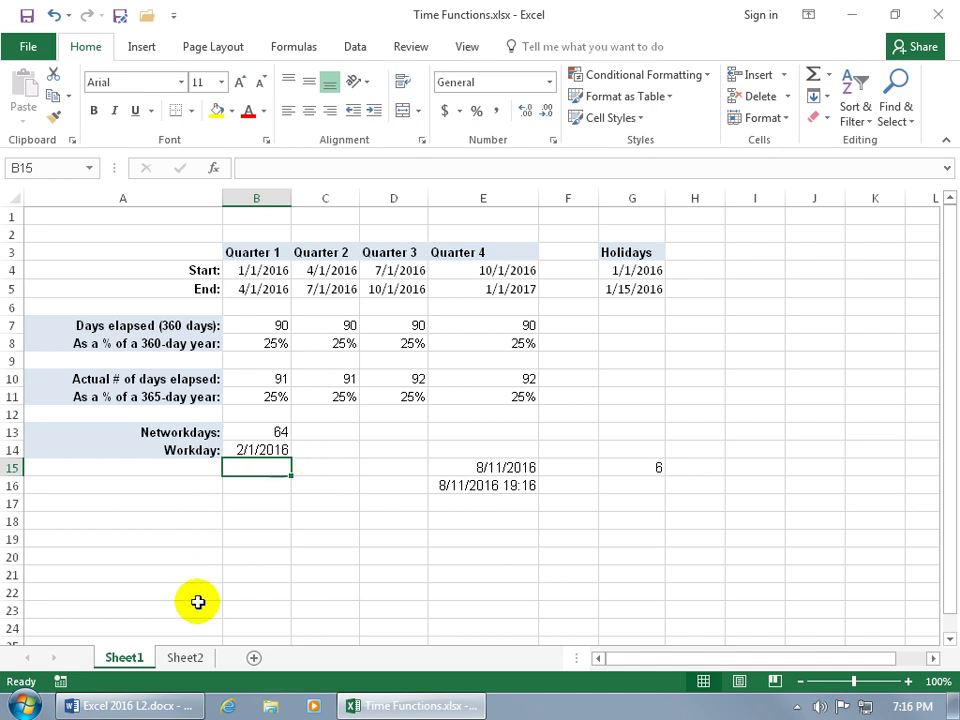
On Sheet2, enter =(TODAY()-F5)/365 in K5 to calculate the first employee's years employed from the hire date
left_click(193, 661)
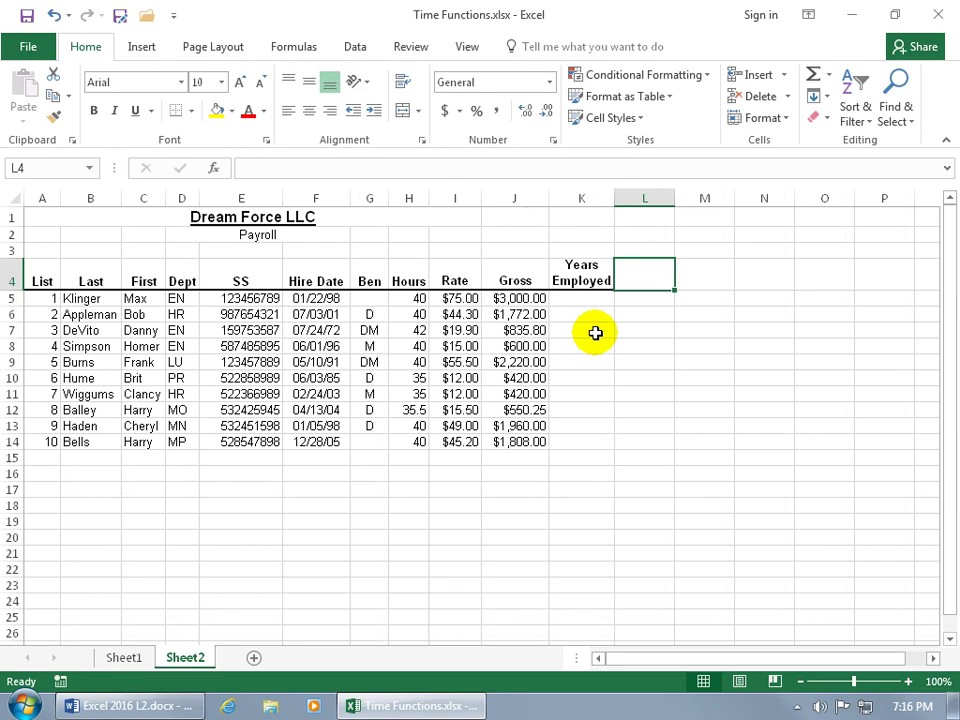
left_click(590, 302)
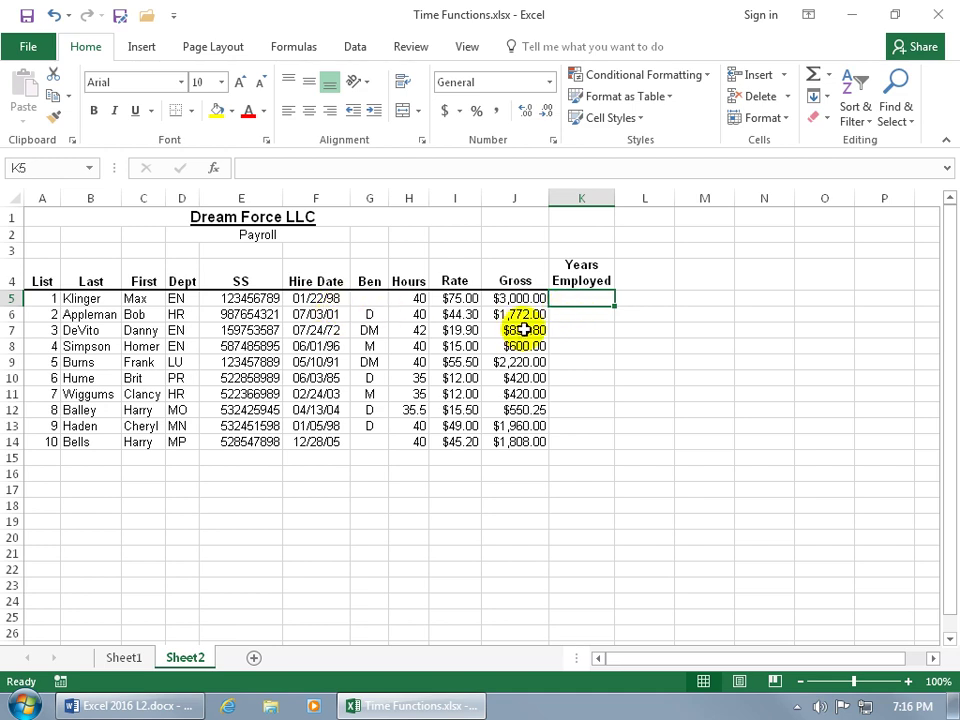
double_click(597, 298)
type("=(")
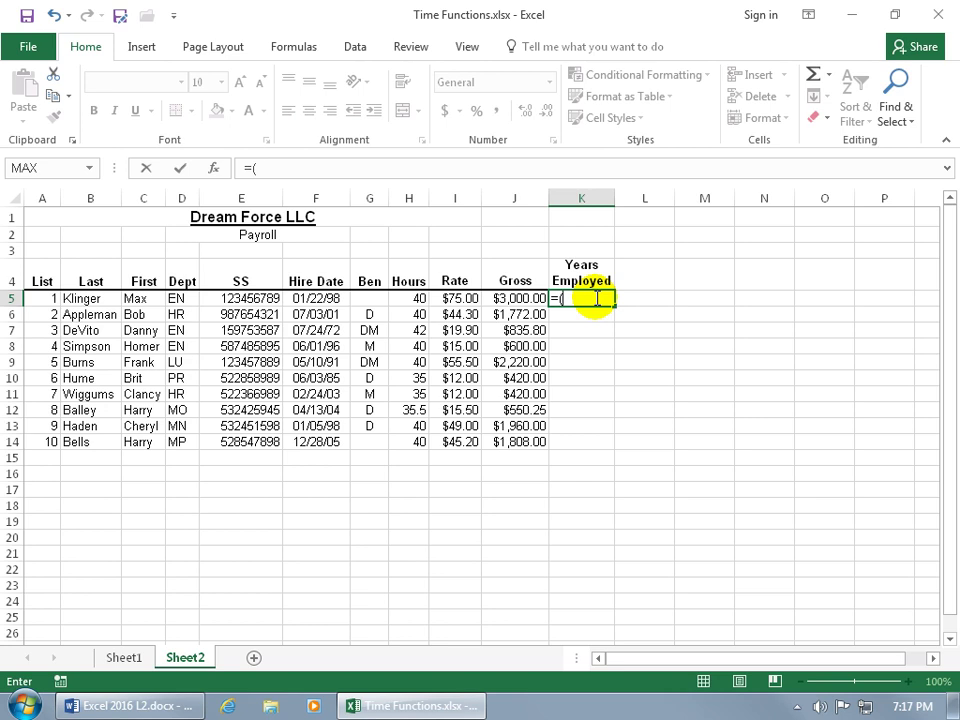
type("today")
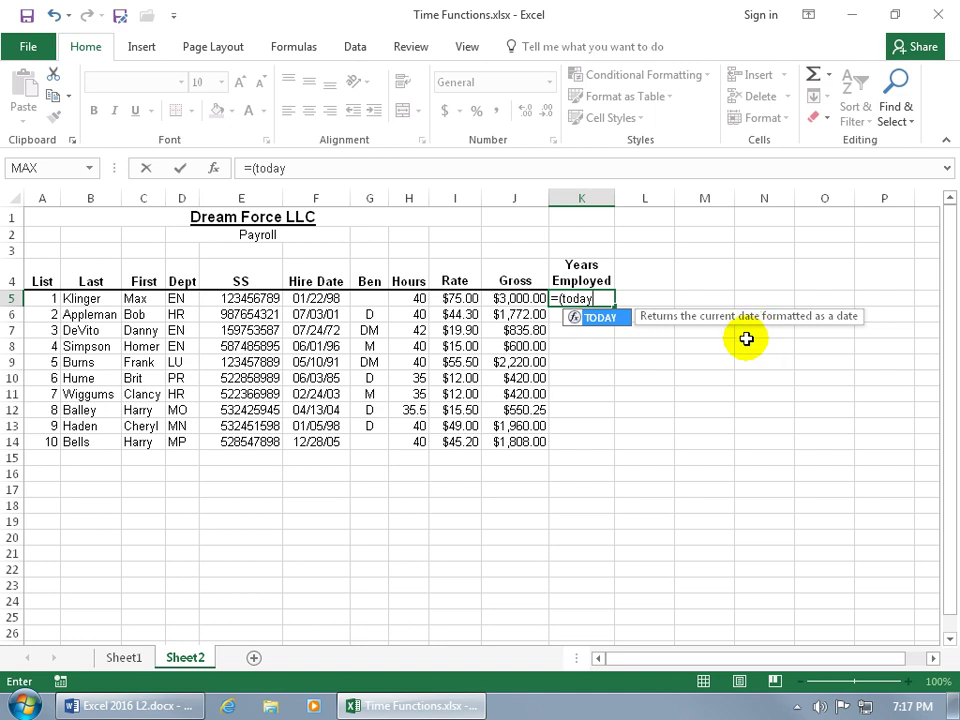
key("Tab")
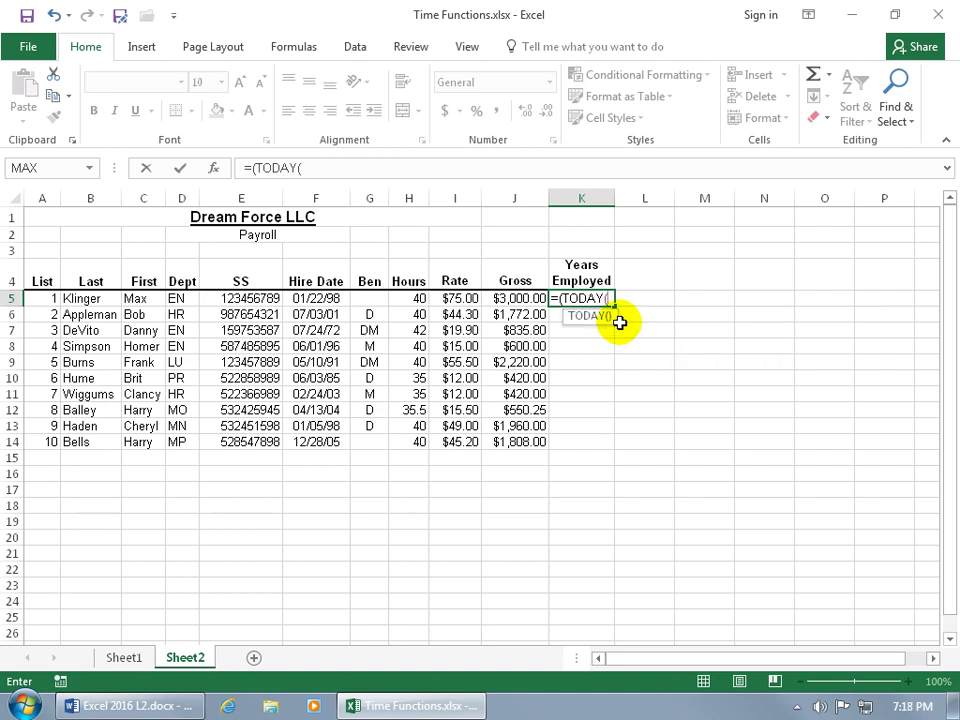
type(")-")
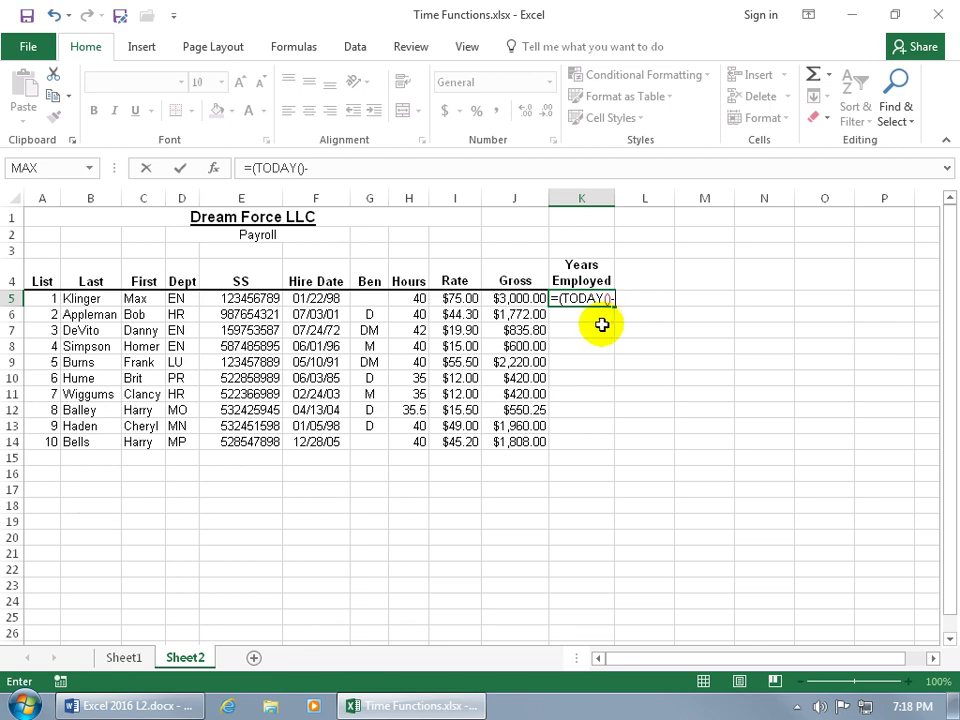
left_click(318, 298)
type(")")
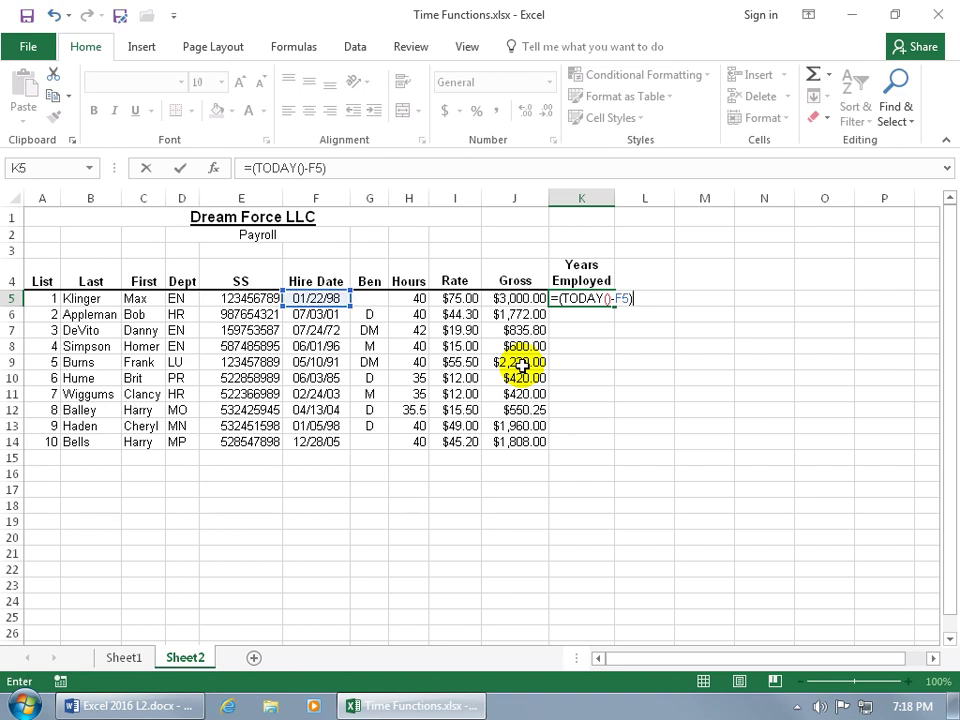
type("/365")
key("Return")
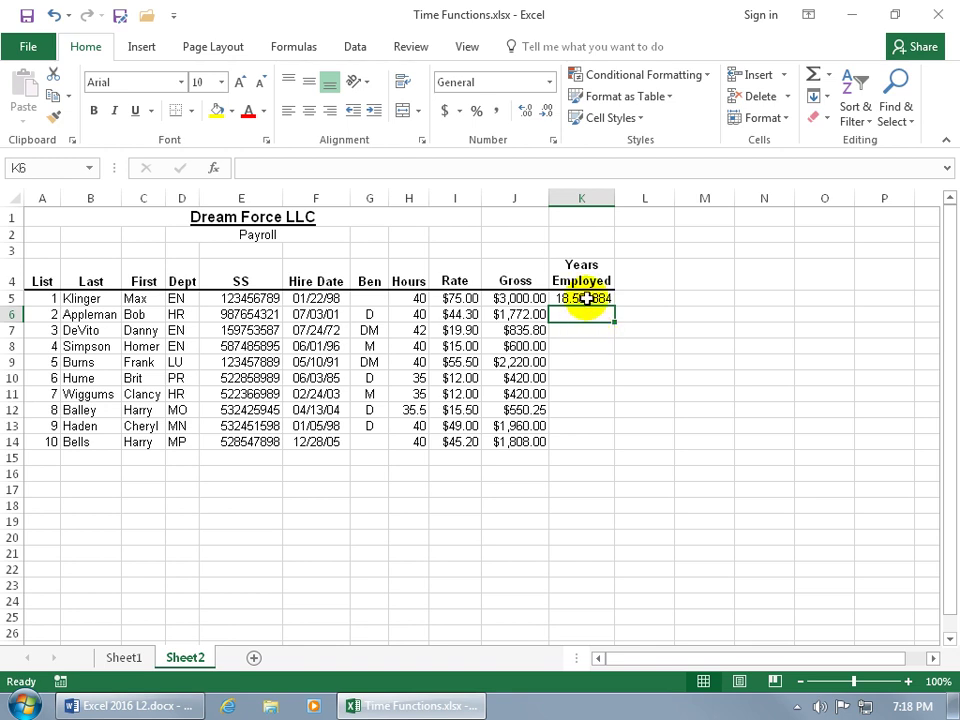
Reduce K5 to two decimal places and fill its years-employed formula down through K14
left_click(591, 299)
left_click(591, 299)
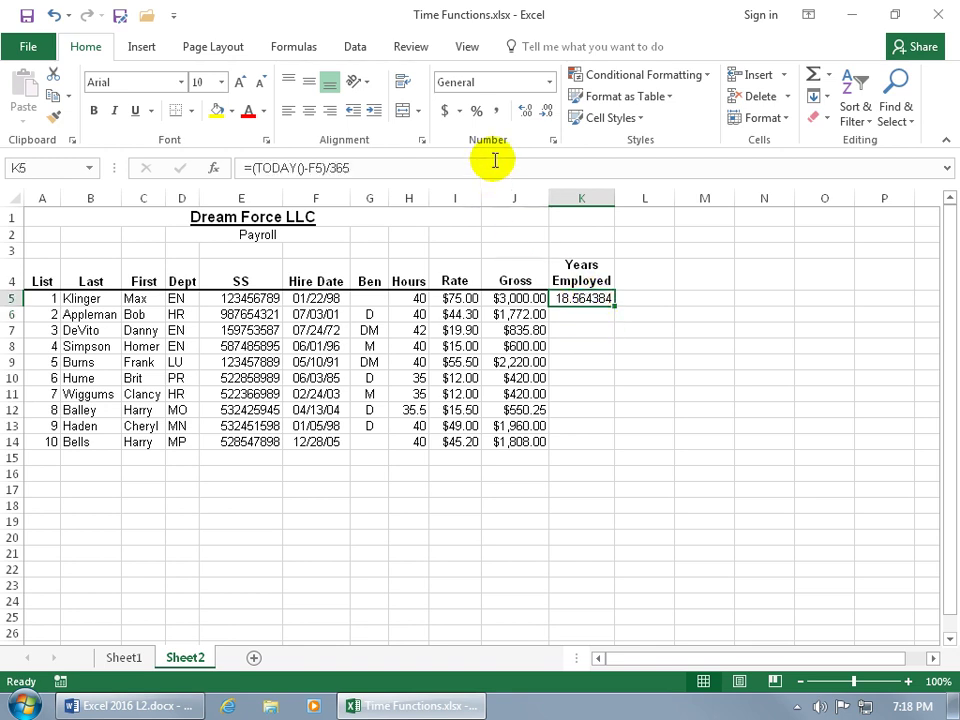
left_click(547, 111)
left_click(547, 111)
left_click(547, 111)
left_click(547, 111)
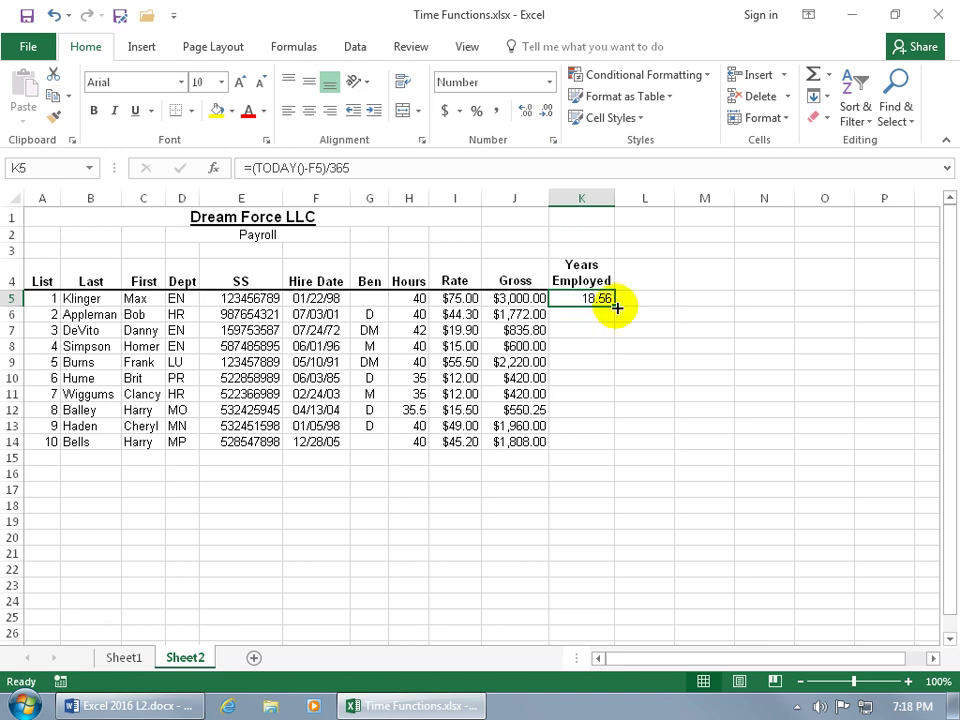
left_click_drag(617, 308, 614, 445)
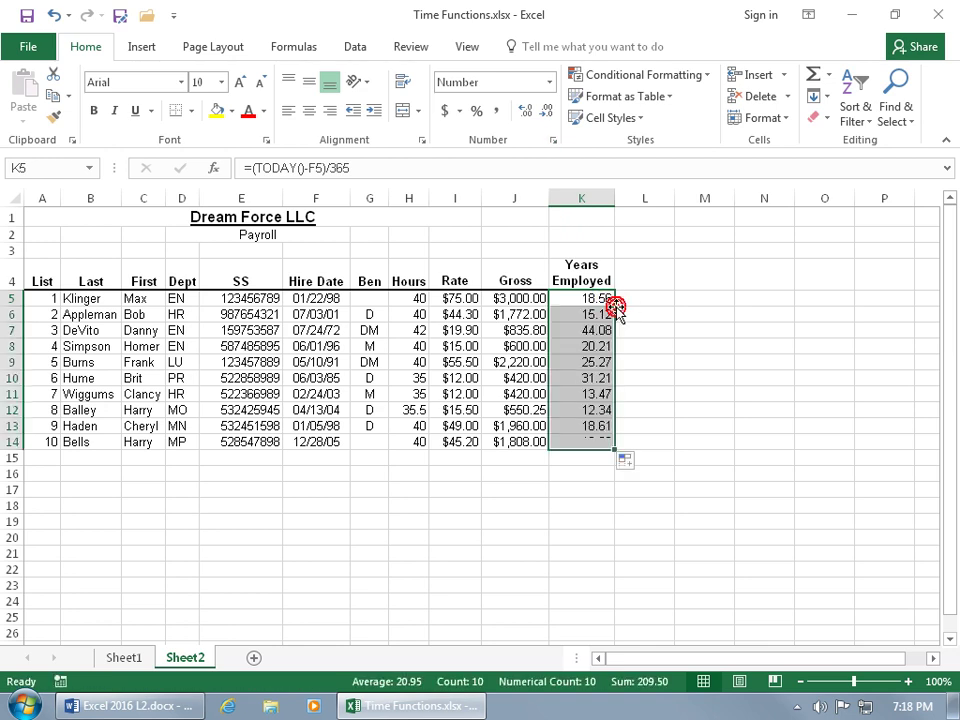
left_click(598, 329)
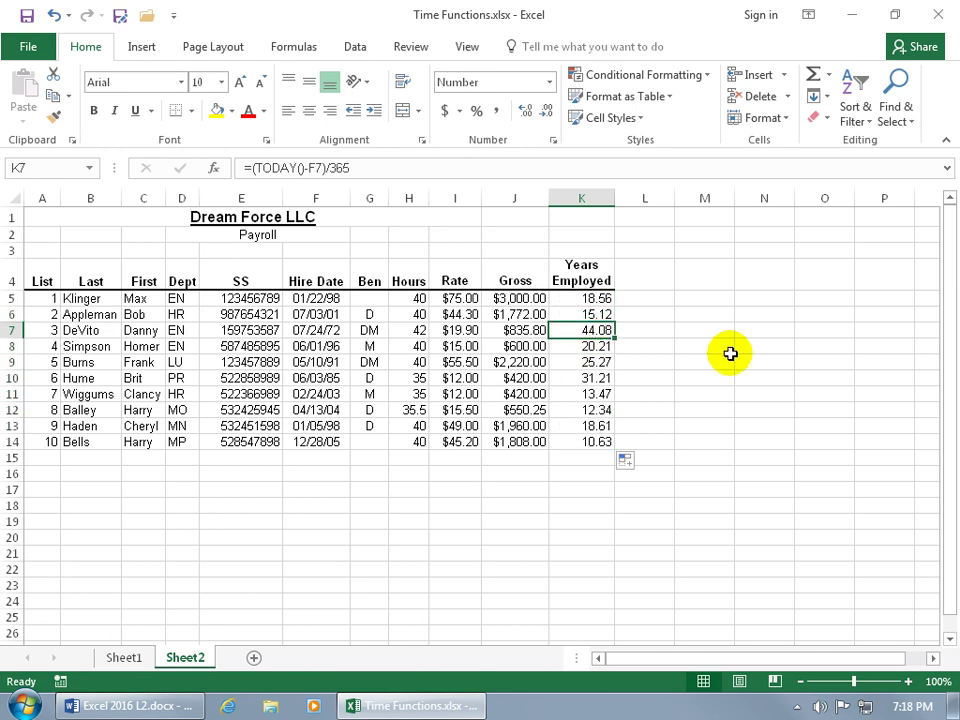